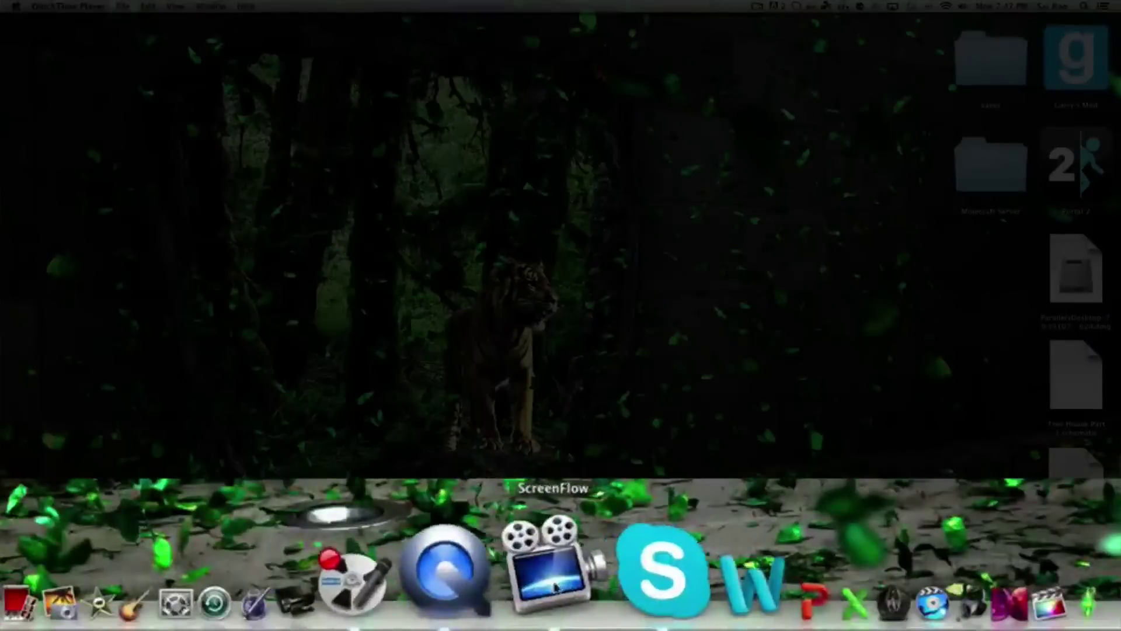
Open the ScreenFlow project editor and drag the timeline playhead back.
click(556, 588)
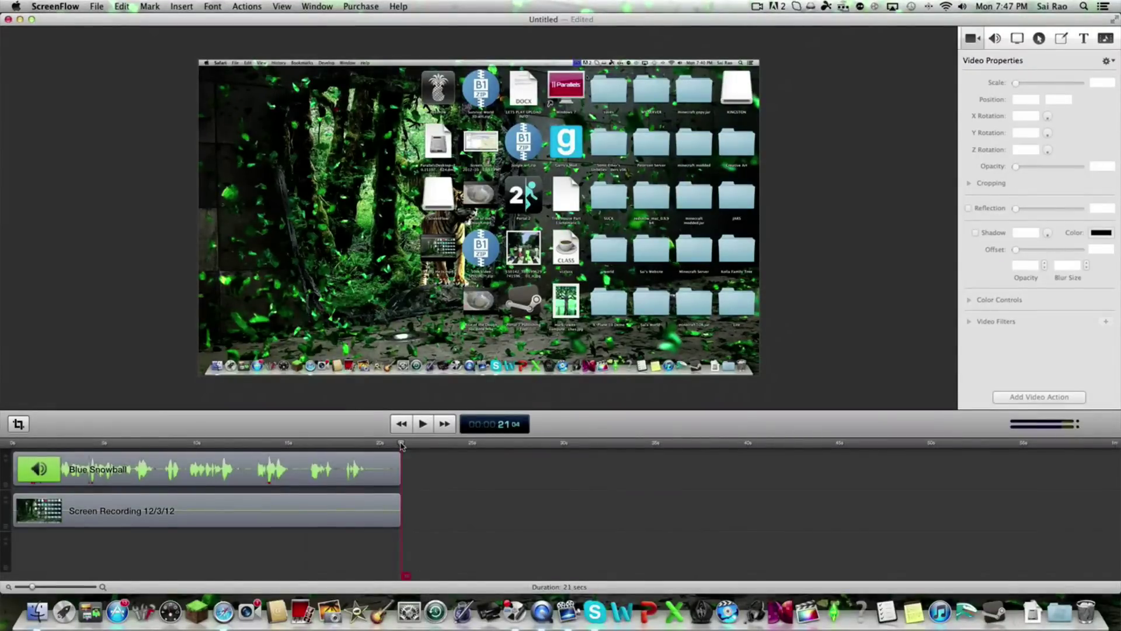
drag(401, 443, 500, 431)
Rewind the playhead to 00:00:00 and play the recording from the start.
drag(402, 447, 15, 502)
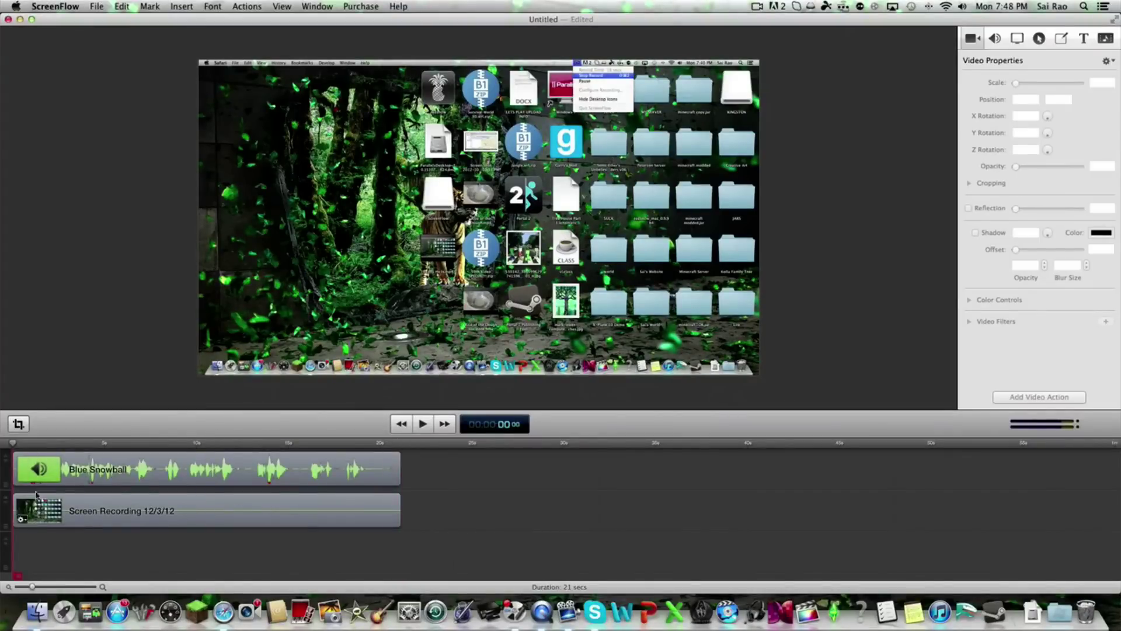
key(space)
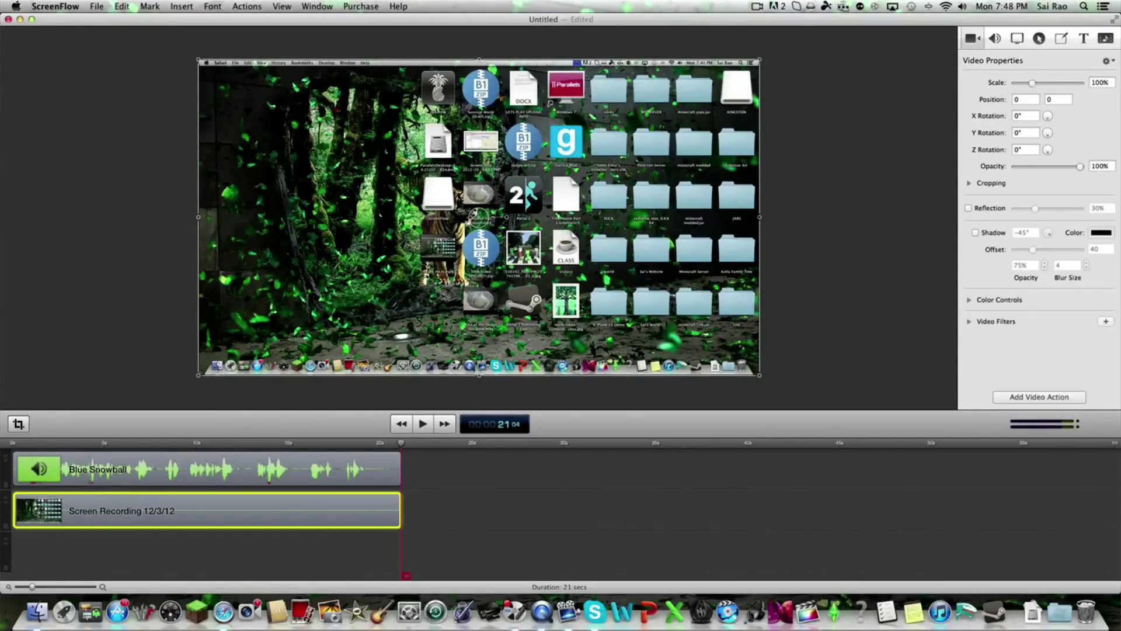
Enlarge the desktop clip past the frame, then reset Position X to 0 and Scale to 100%.
mouse_move(1034, 85)
mouse_down()
mouse_move(1048, 82)
mouse_move(1019, 82)
mouse_move(1043, 78)
mouse_up()
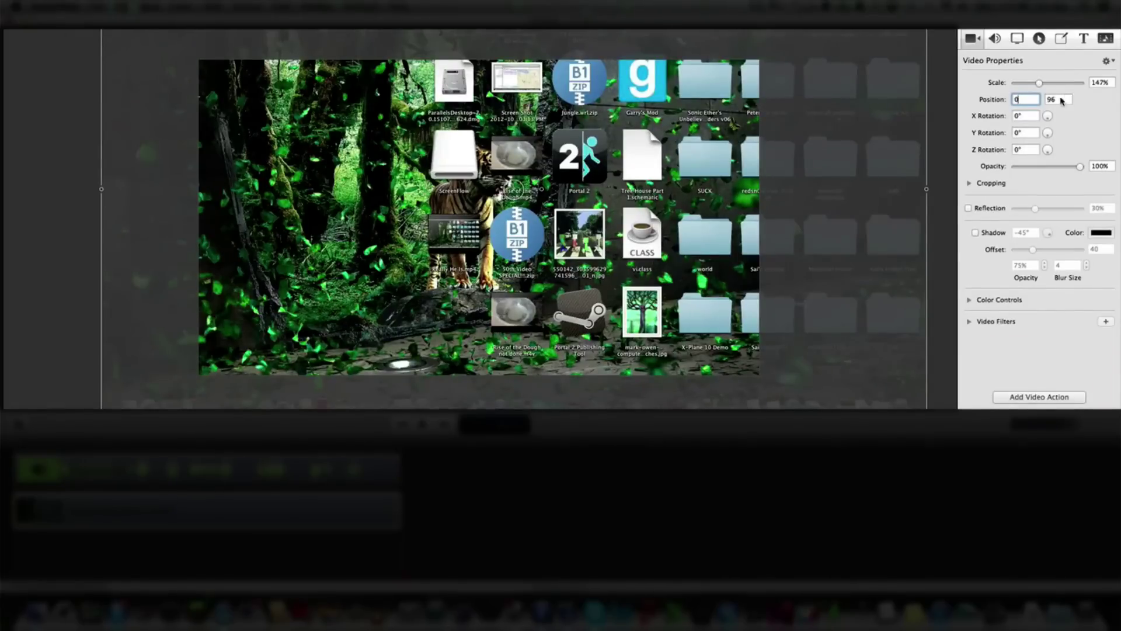
double_click(1067, 98)
text(0)
click(1107, 82)
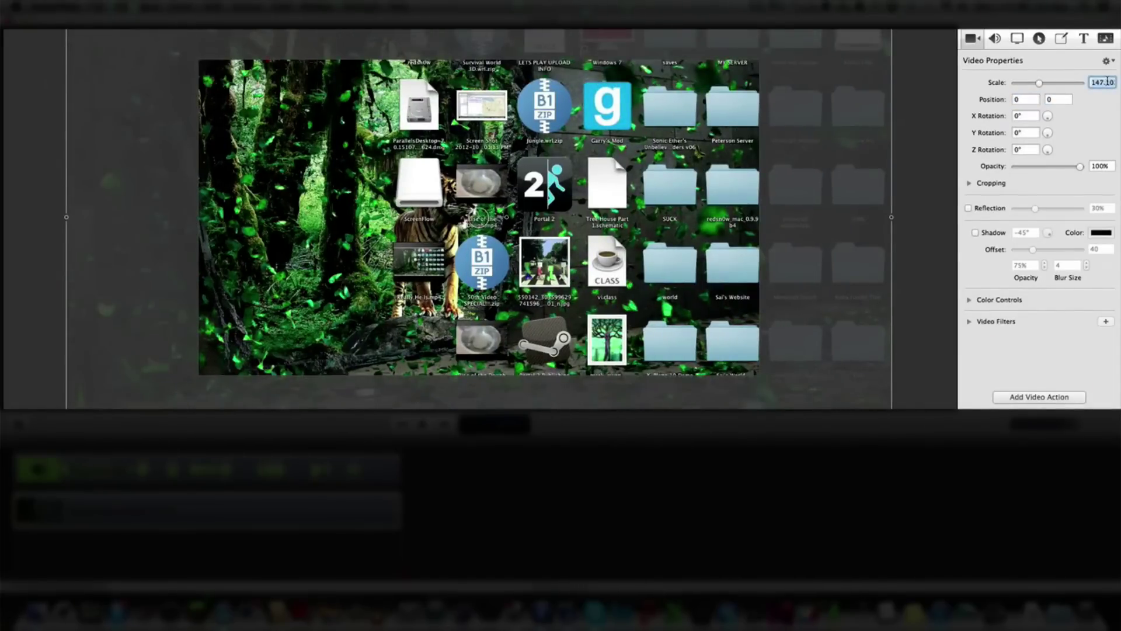
text(100)
key(Return)
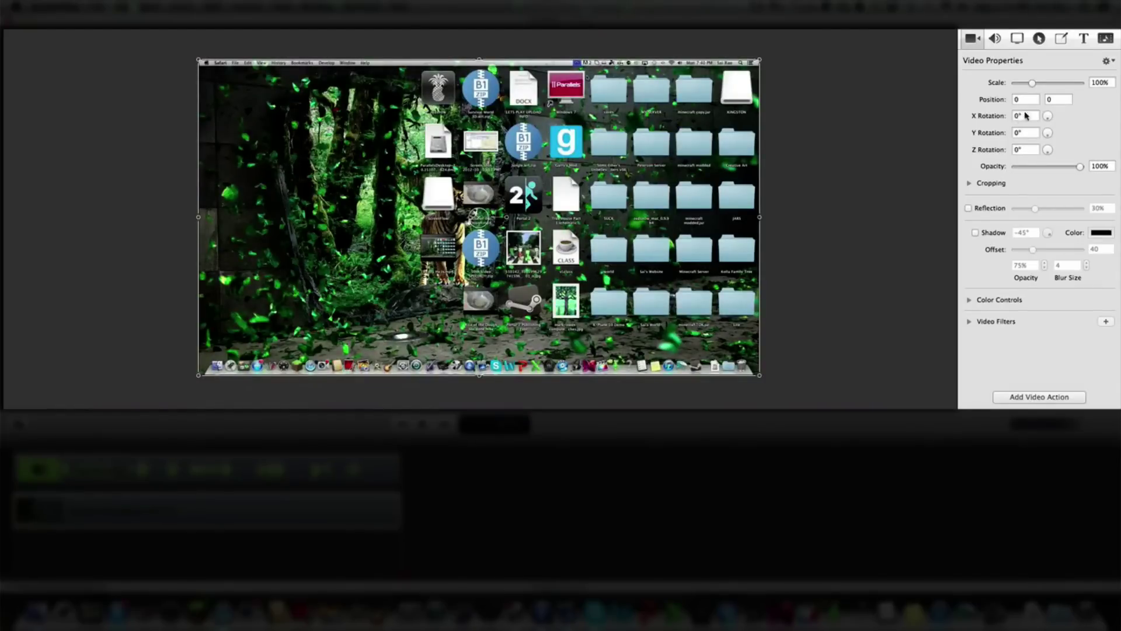
drag(1047, 120, 1087, 170)
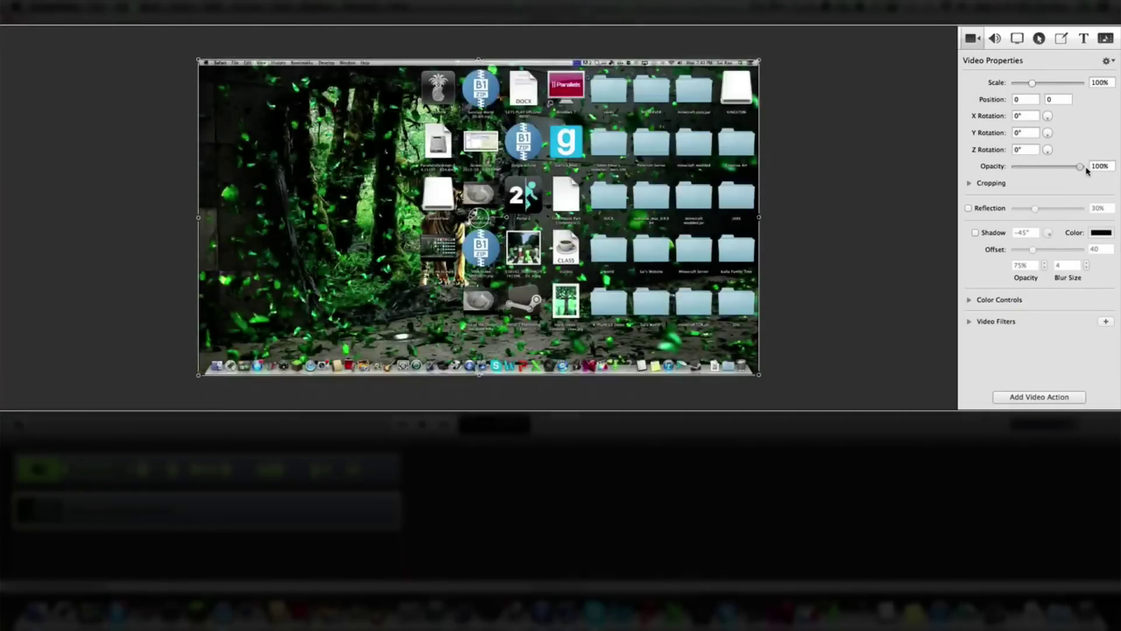
Enable reflection with adjusted strength, and give the shadow a -9° angle in green.
click(986, 210)
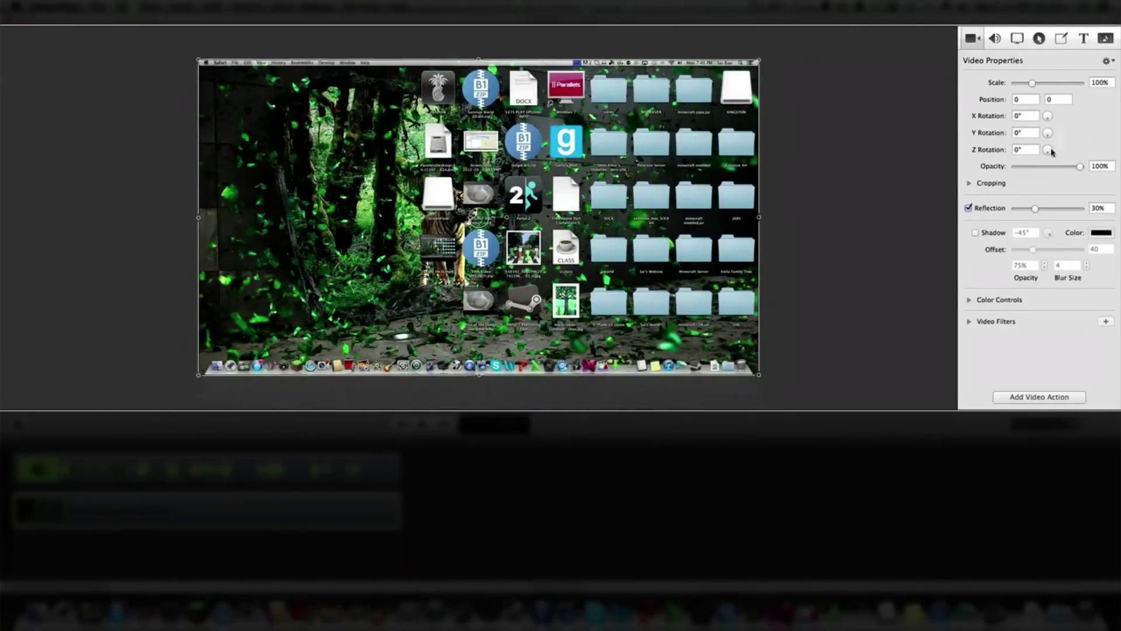
mouse_move(1037, 212)
mouse_down()
mouse_move(1071, 209)
mouse_move(1034, 208)
mouse_up()
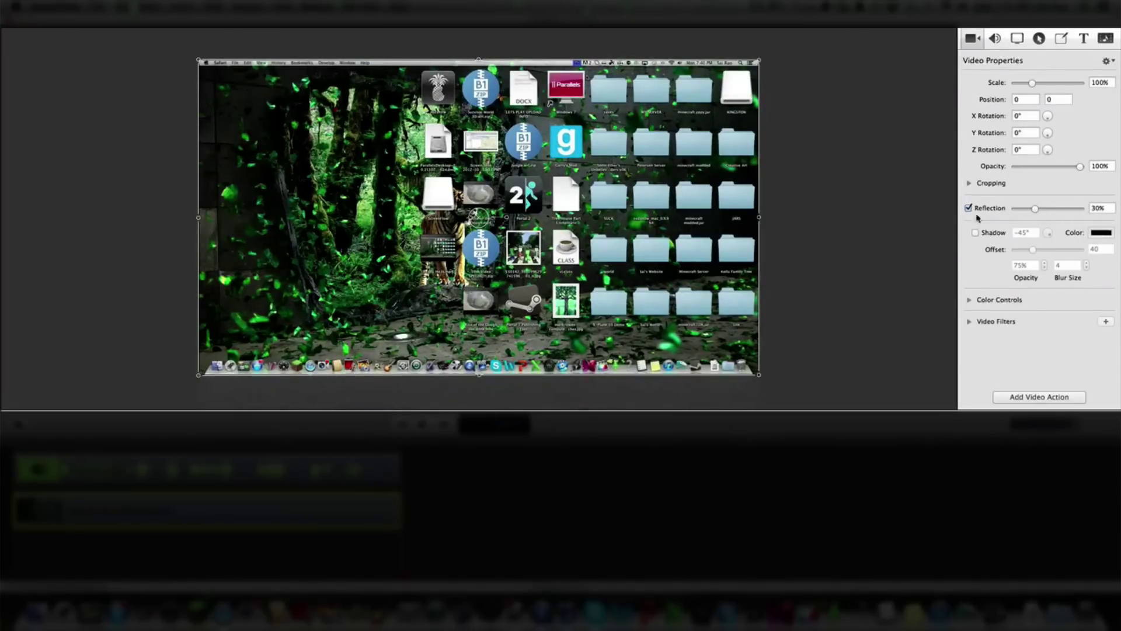
click(987, 234)
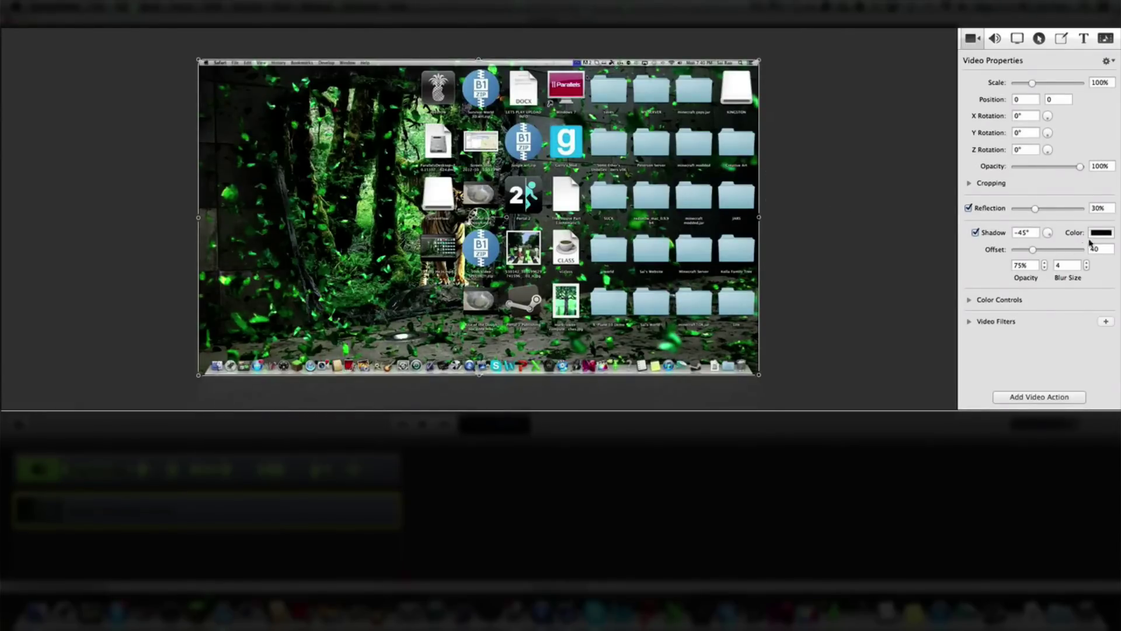
drag(1051, 235, 1048, 233)
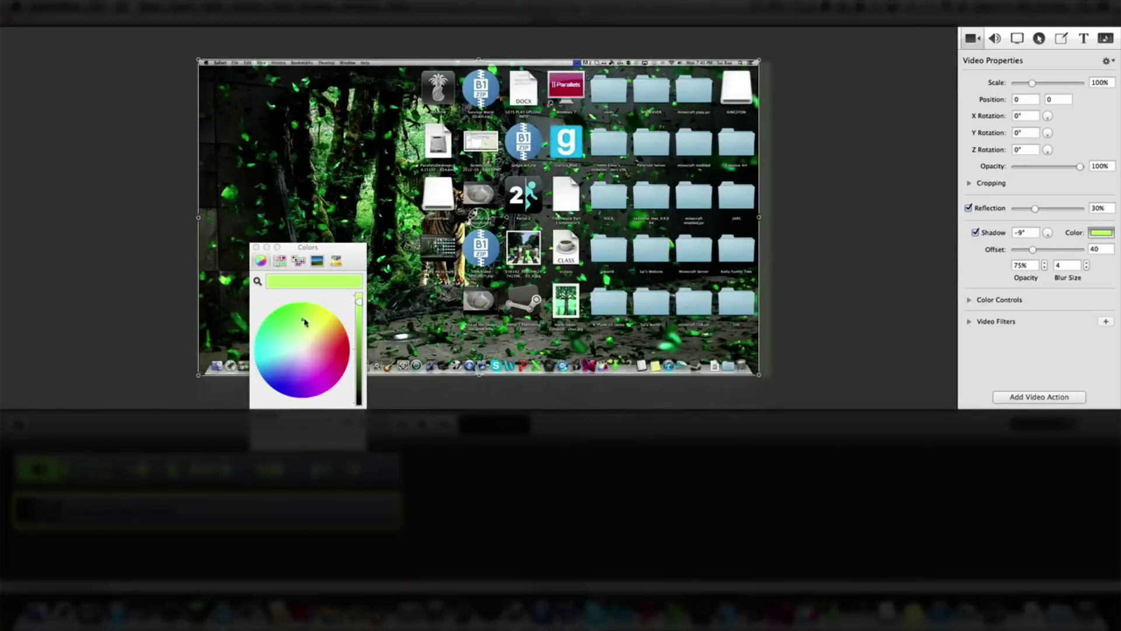
drag(304, 322, 288, 314)
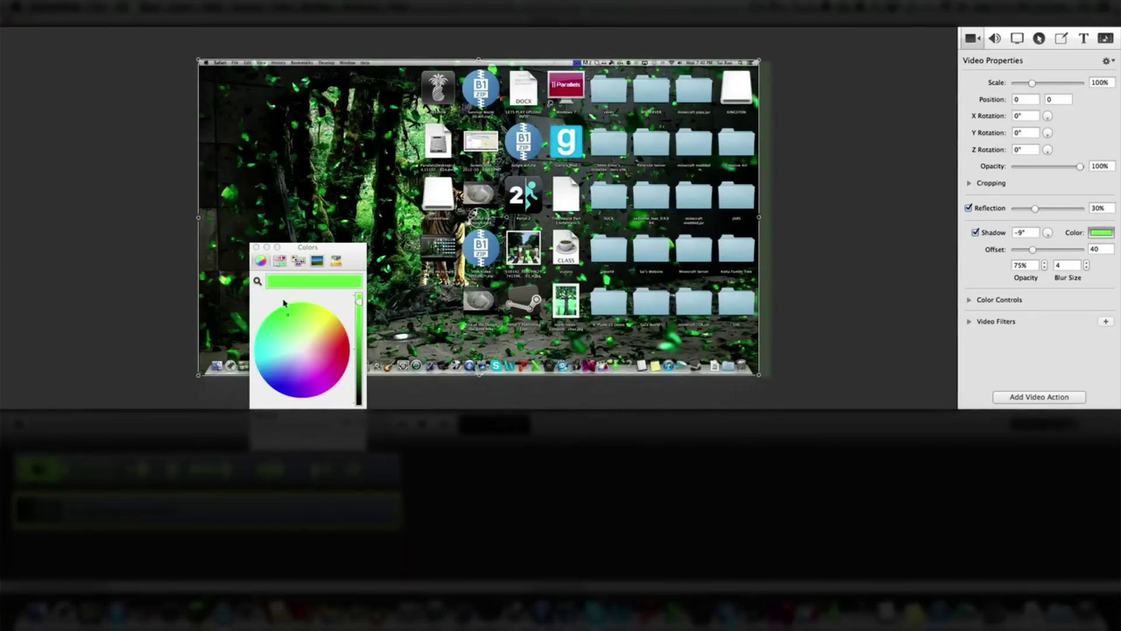
click(256, 247)
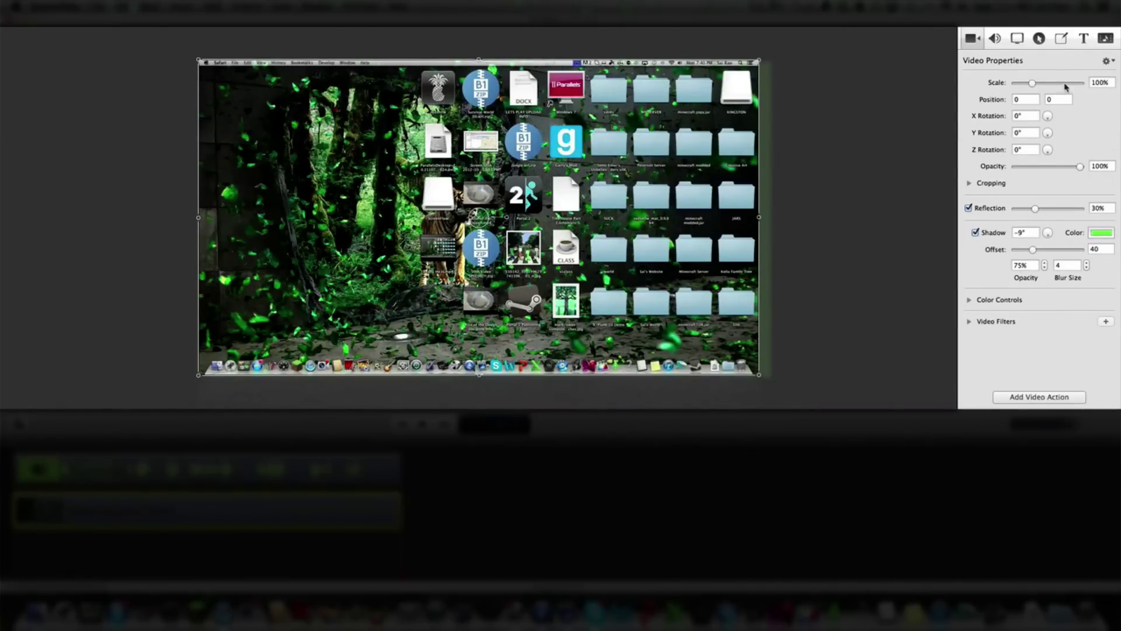
drag(1031, 82, 1031, 82)
Switch off reflection and shadow, and expand the Color Controls and Video Filters sections.
click(968, 207)
click(974, 232)
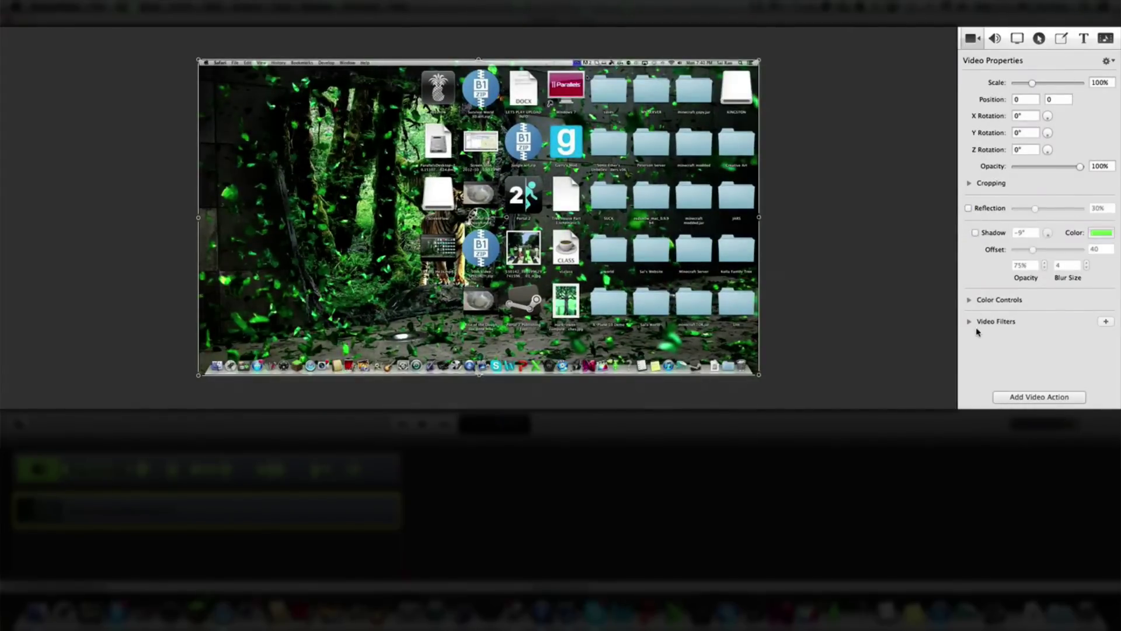
click(969, 299)
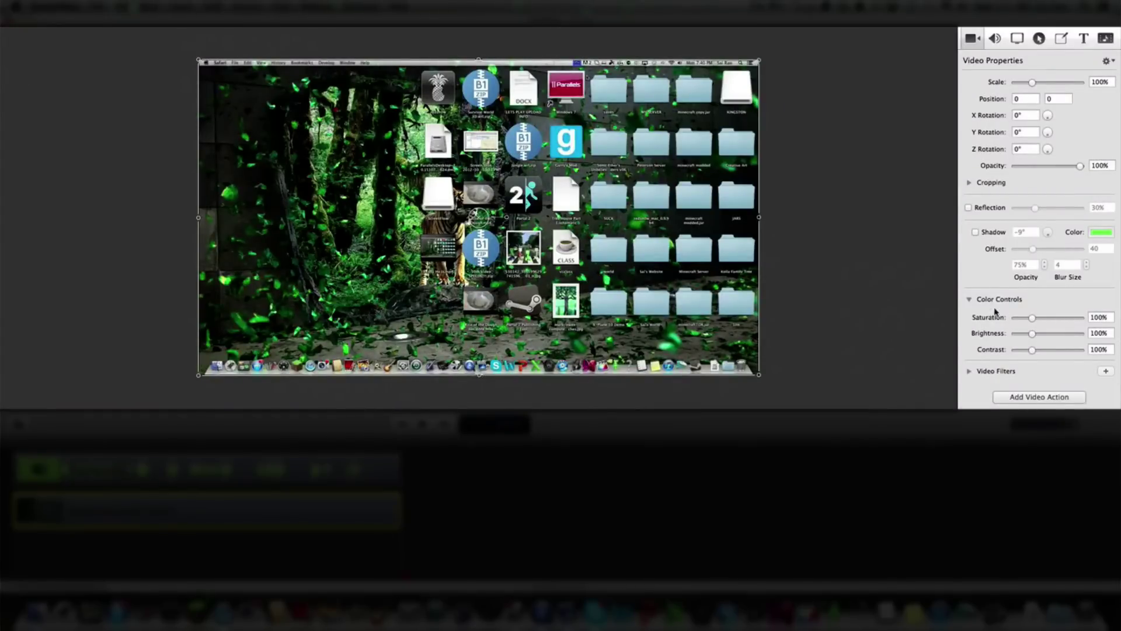
click(969, 371)
scroll(993, 353, down, 2)
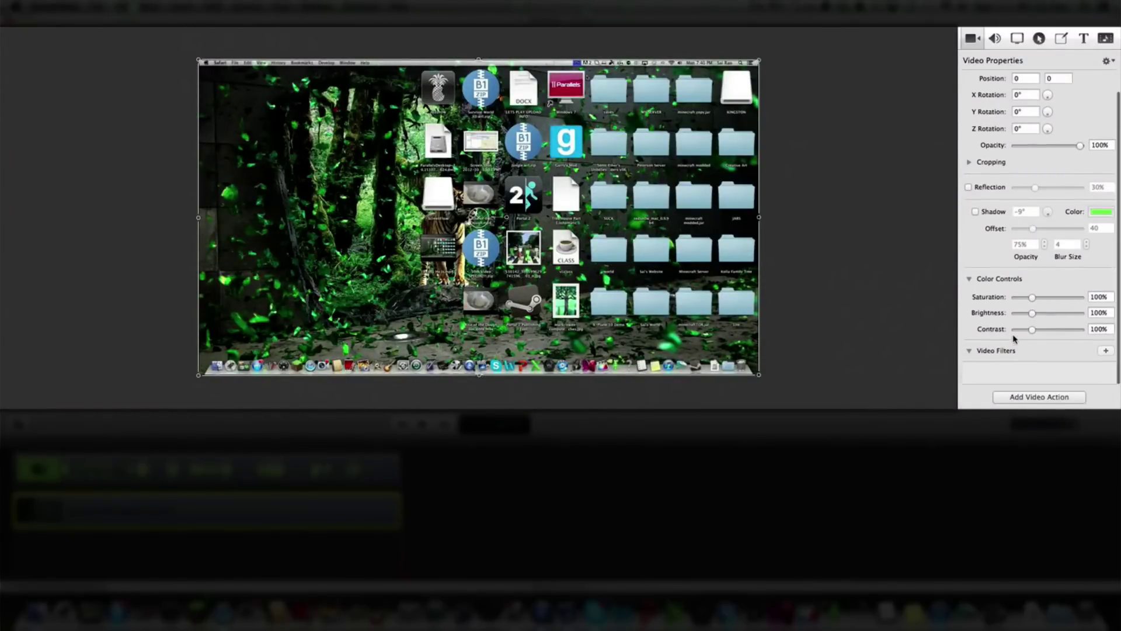
Add a Blur > Box Blur filter, adjust its radius, then delete it.
click(1104, 351)
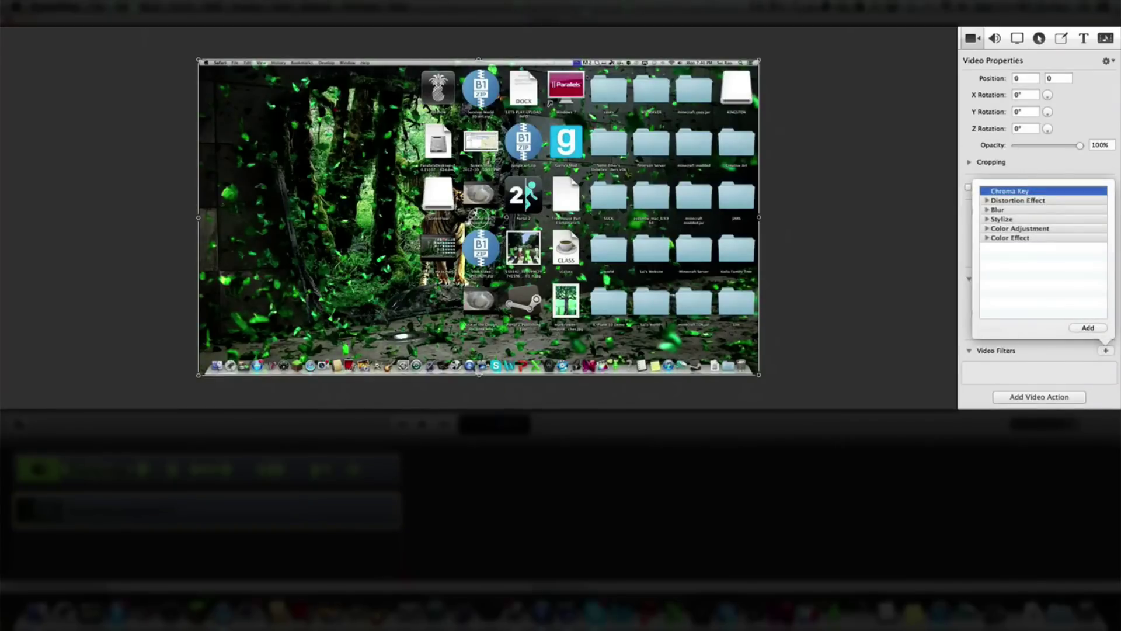
click(988, 210)
click(1018, 221)
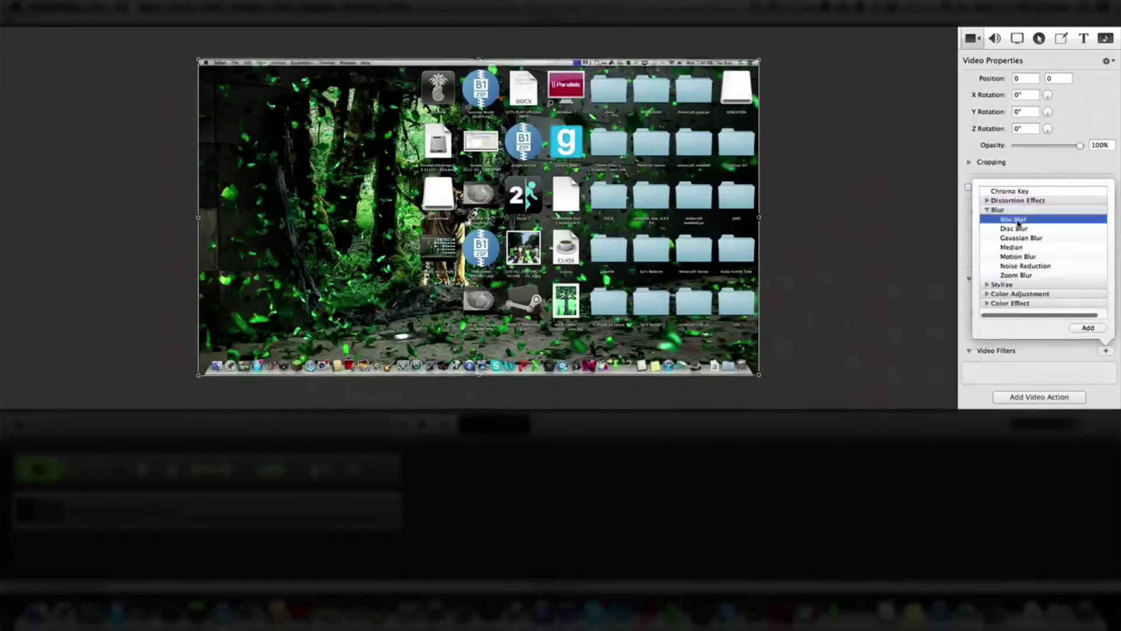
click(1087, 328)
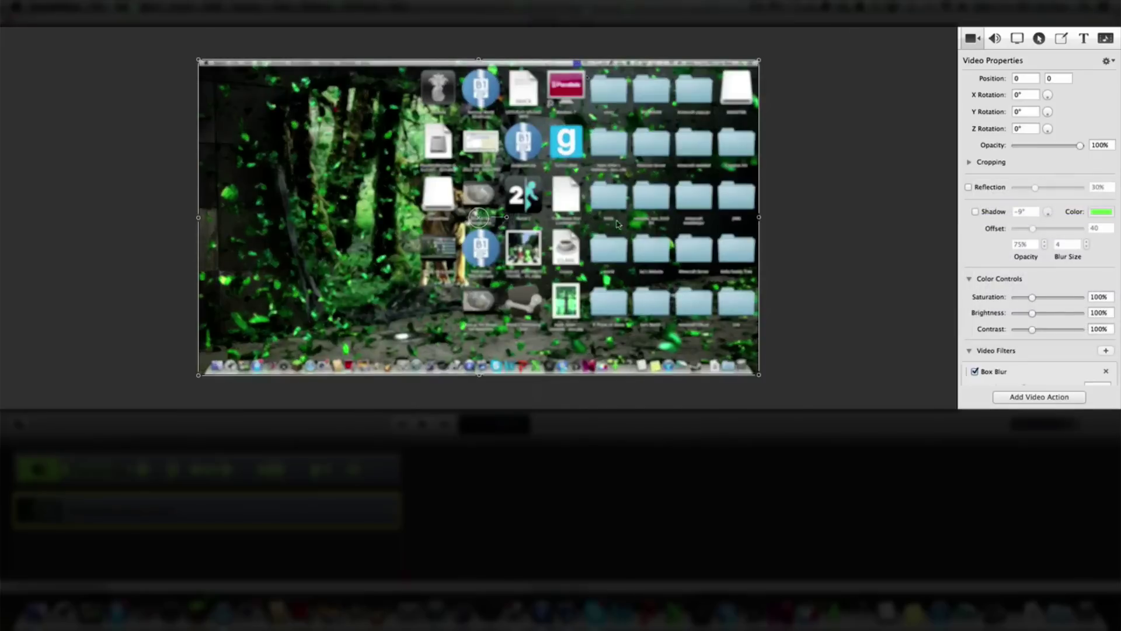
scroll(1031, 361, down, 1)
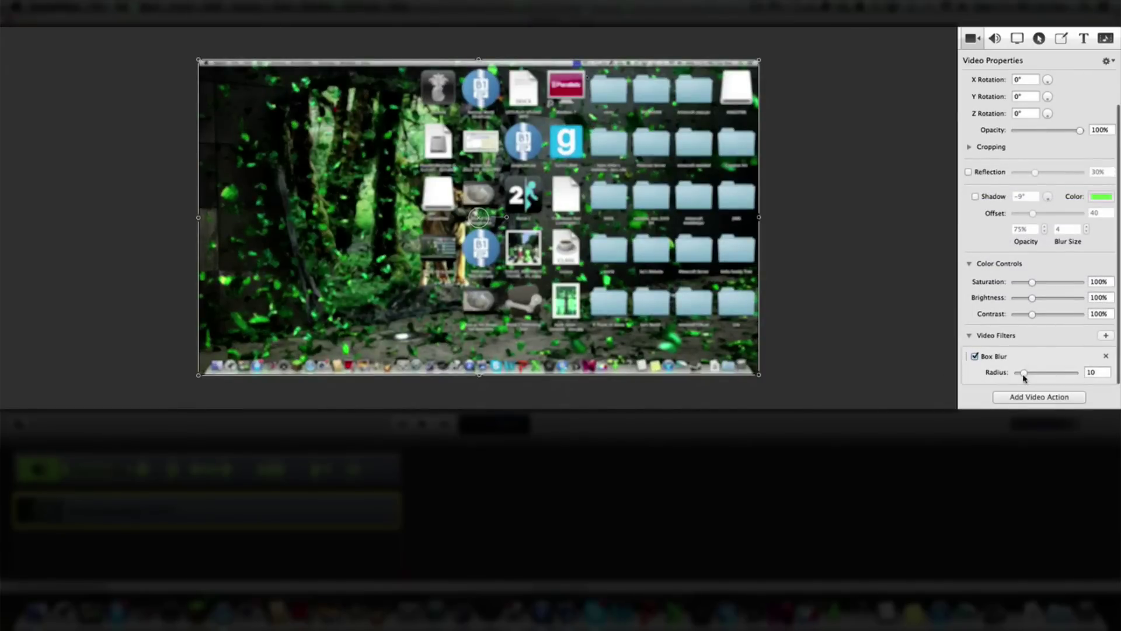
mouse_move(1021, 373)
mouse_down()
mouse_move(1043, 376)
mouse_move(1016, 374)
mouse_up()
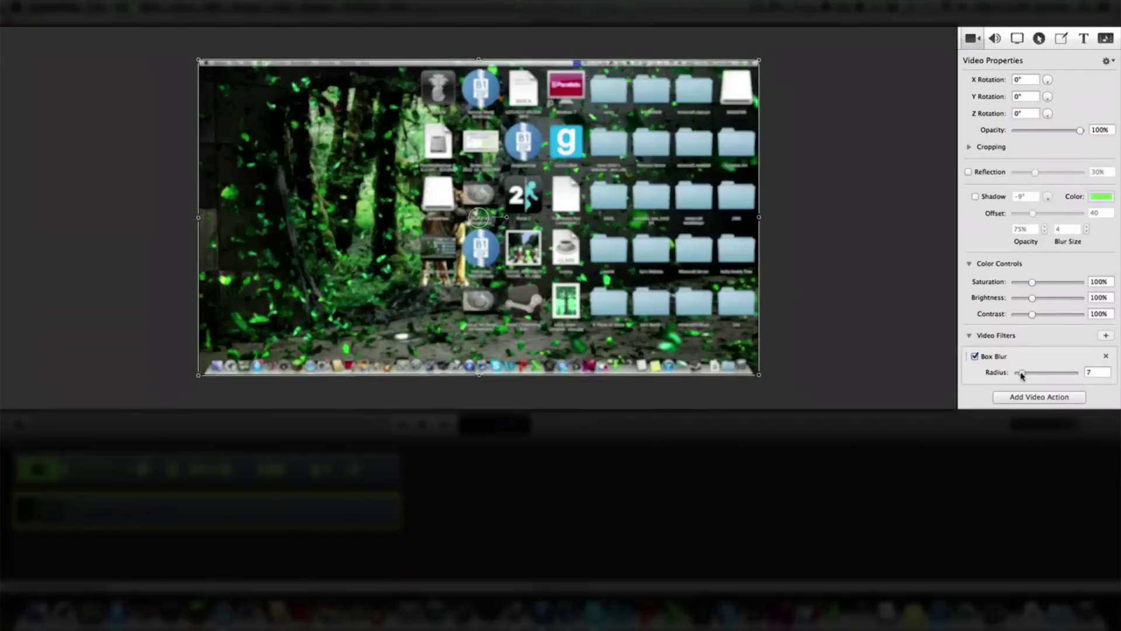
click(975, 356)
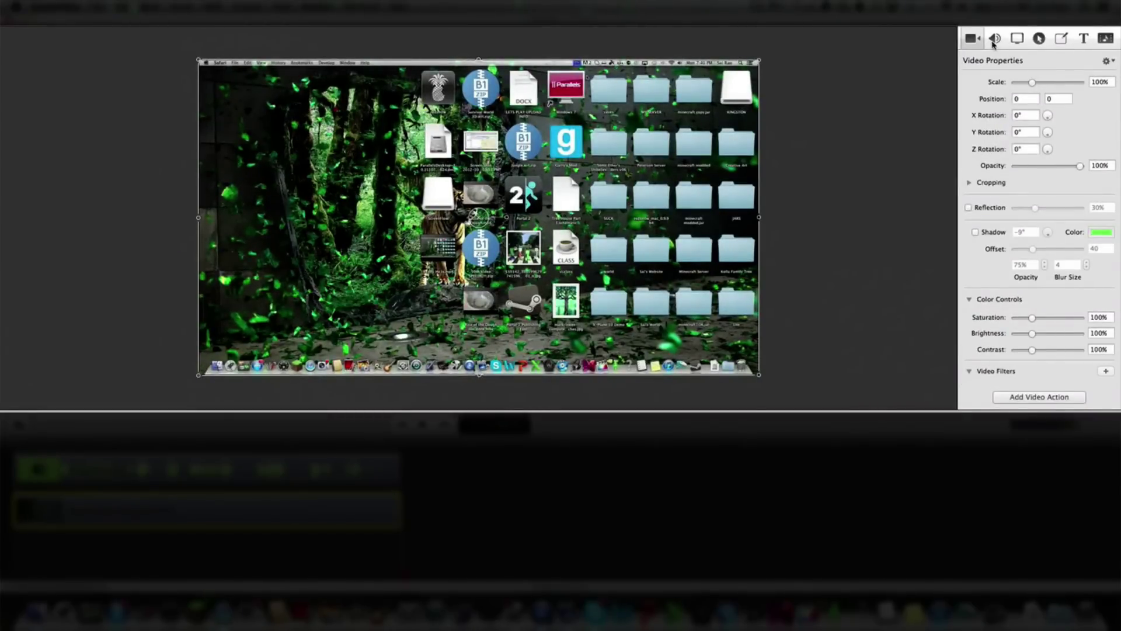
Set the clip's audio volume to 99% in Audio Properties.
click(993, 39)
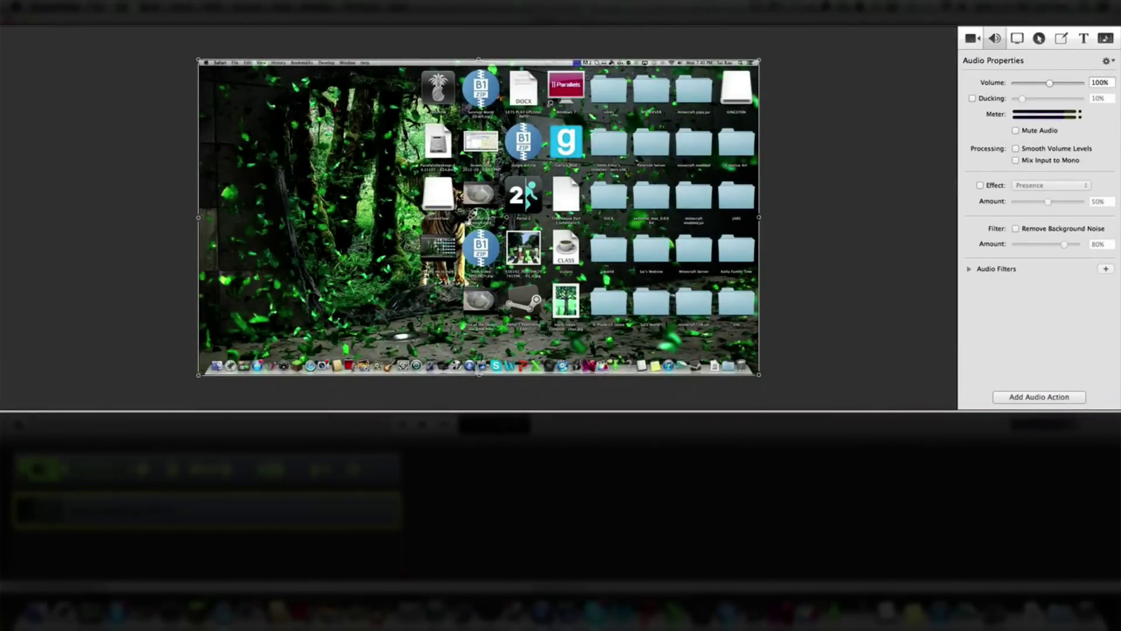
key(Escape)
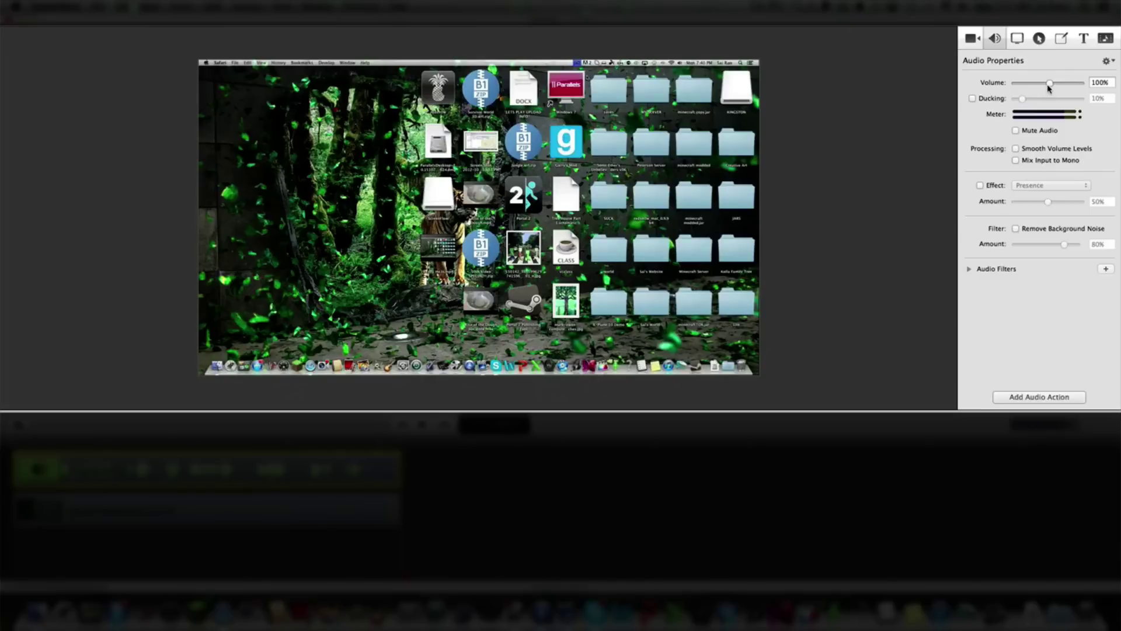
mouse_move(1049, 84)
mouse_down()
mouse_move(1082, 84)
mouse_move(1027, 86)
mouse_move(1050, 84)
mouse_up()
drag(1050, 84, 1049, 87)
Turn on ducking at 11%, and try Mute Audio before switching it back off.
click(982, 100)
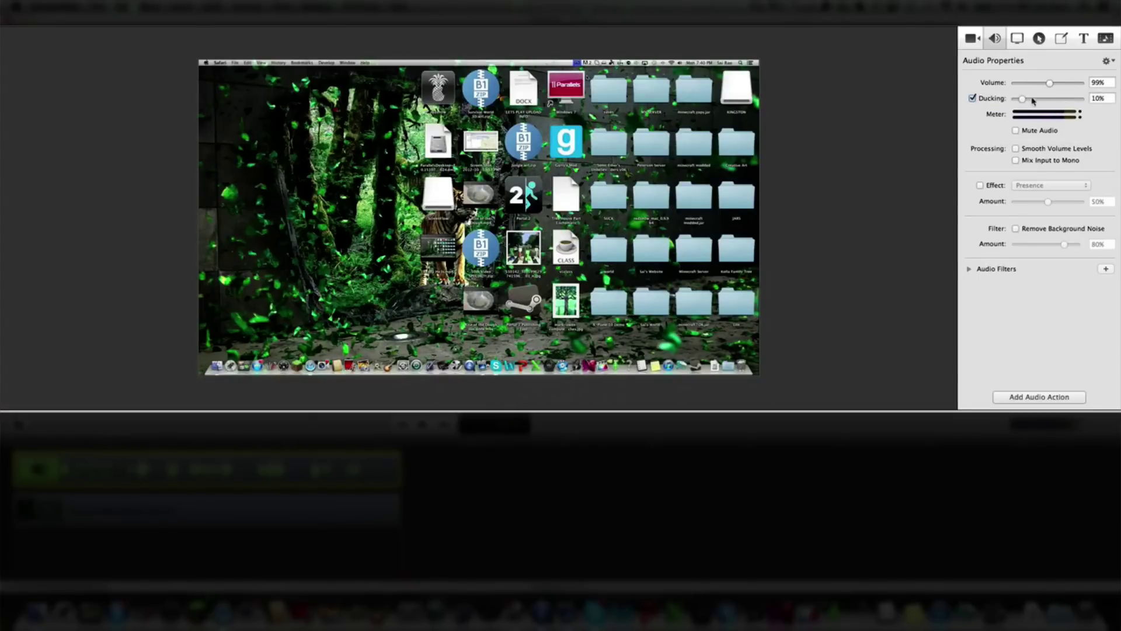
mouse_move(1021, 102)
mouse_down()
mouse_move(1068, 103)
mouse_move(1022, 105)
mouse_up()
click(1015, 131)
click(1016, 131)
Try the Large Hall reverb effect, then leave the audio effect turned off.
click(981, 186)
click(1030, 186)
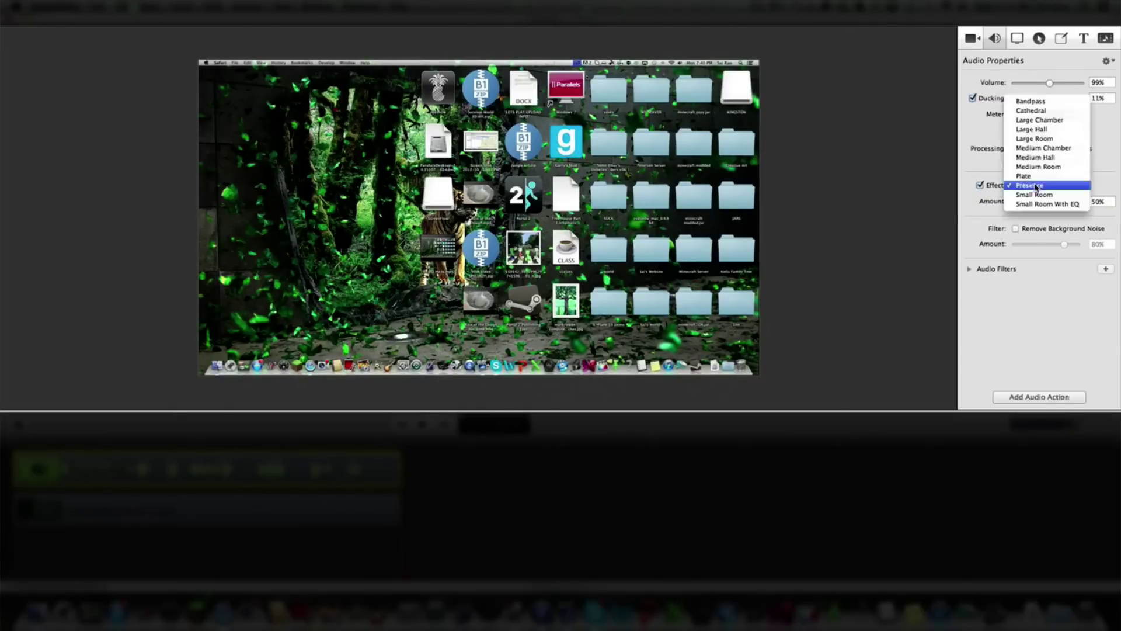
click(1048, 130)
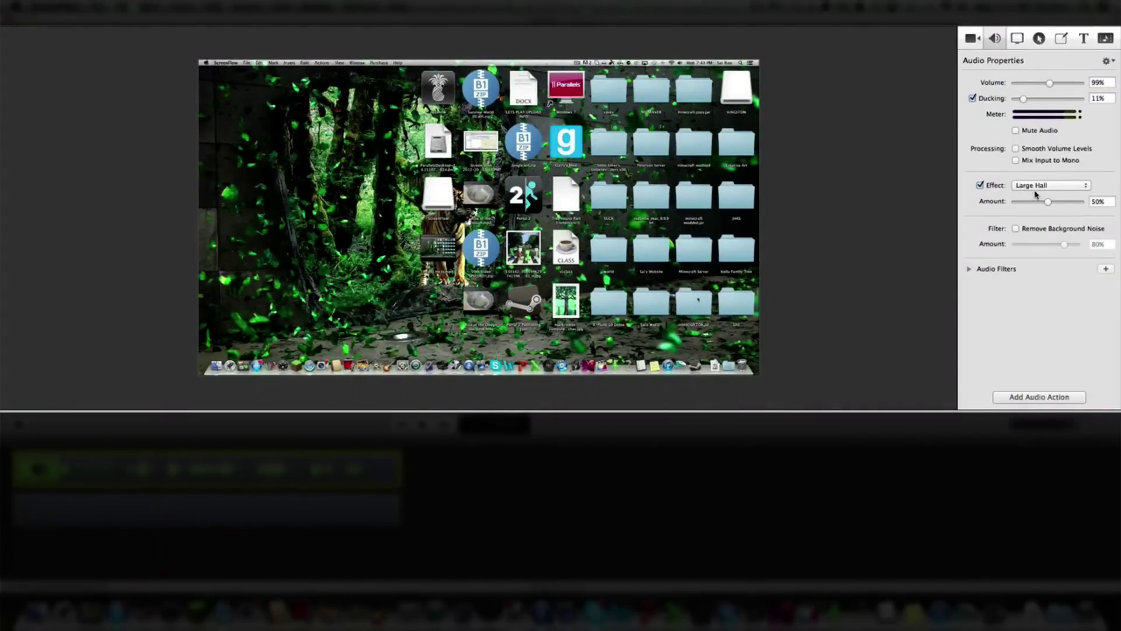
click(1035, 186)
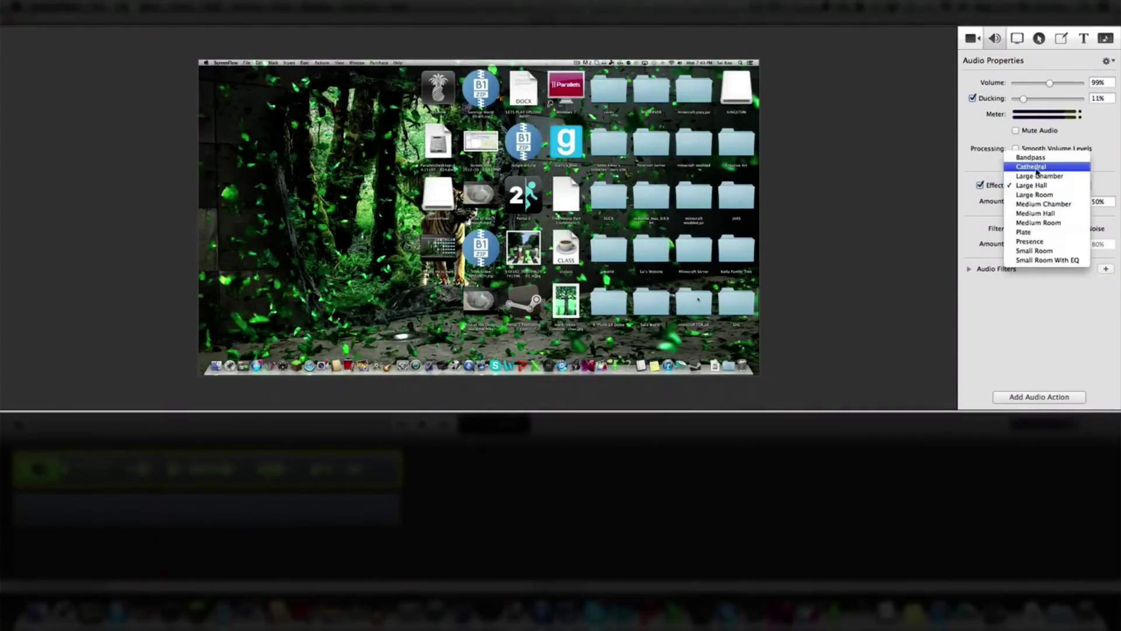
click(991, 187)
click(980, 186)
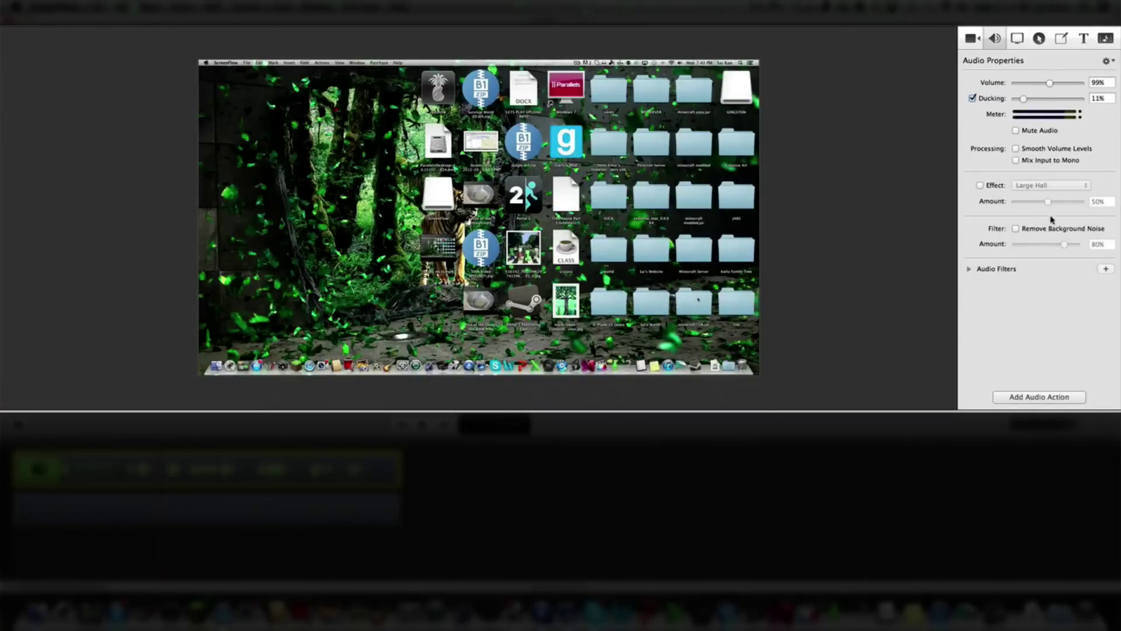
click(983, 186)
click(993, 189)
Toggle background noise removal on and off, and expand the empty Audio Filters list.
click(1023, 229)
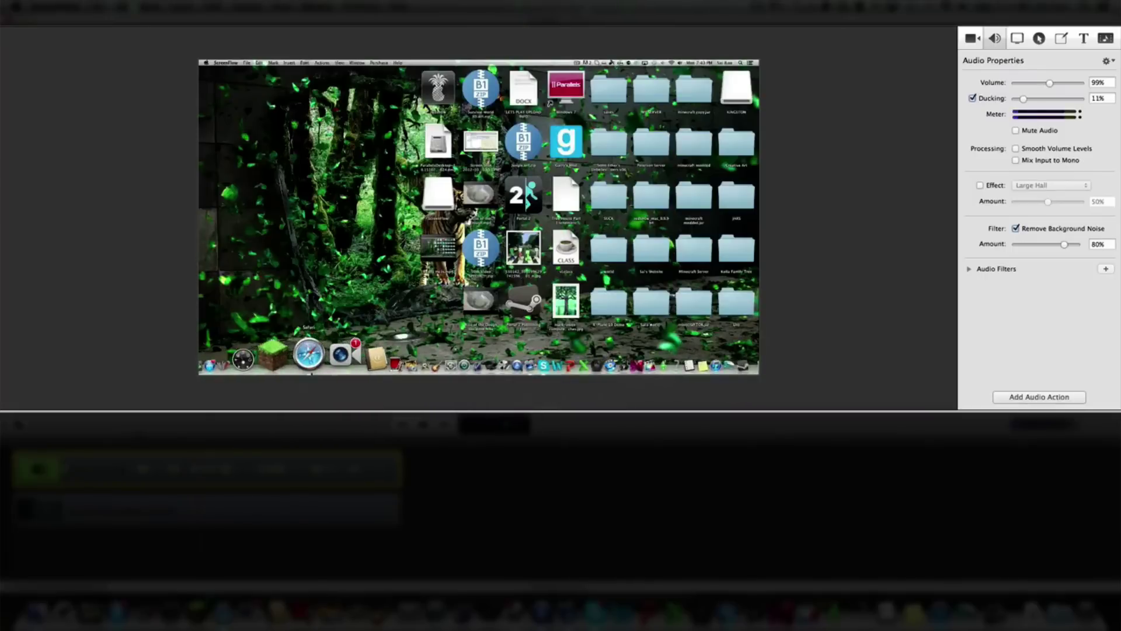
click(1016, 228)
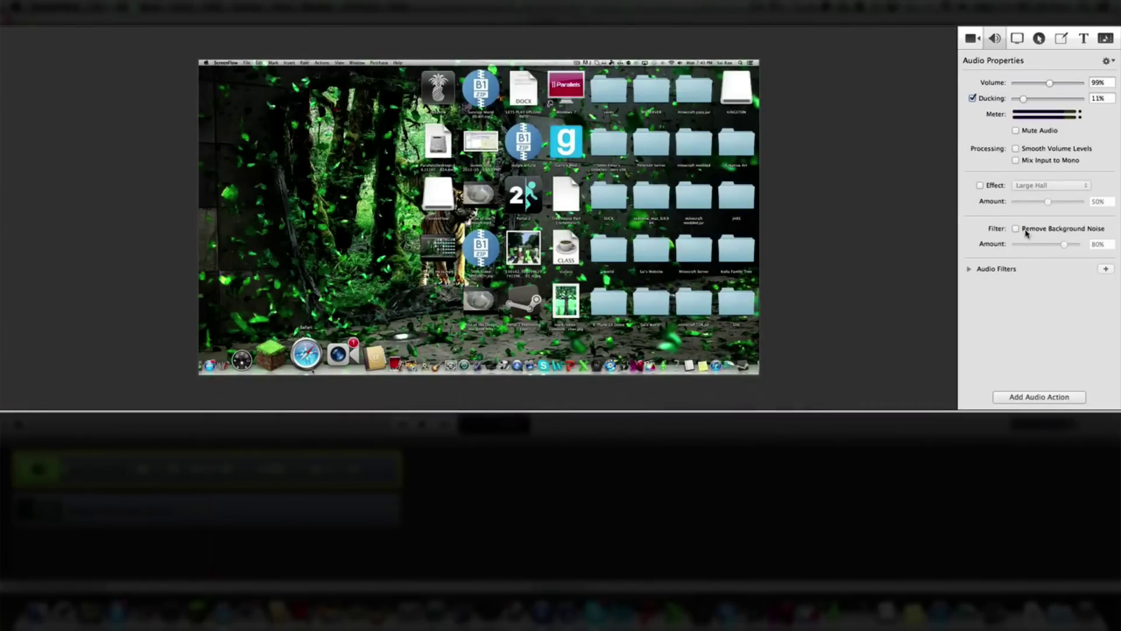
click(969, 270)
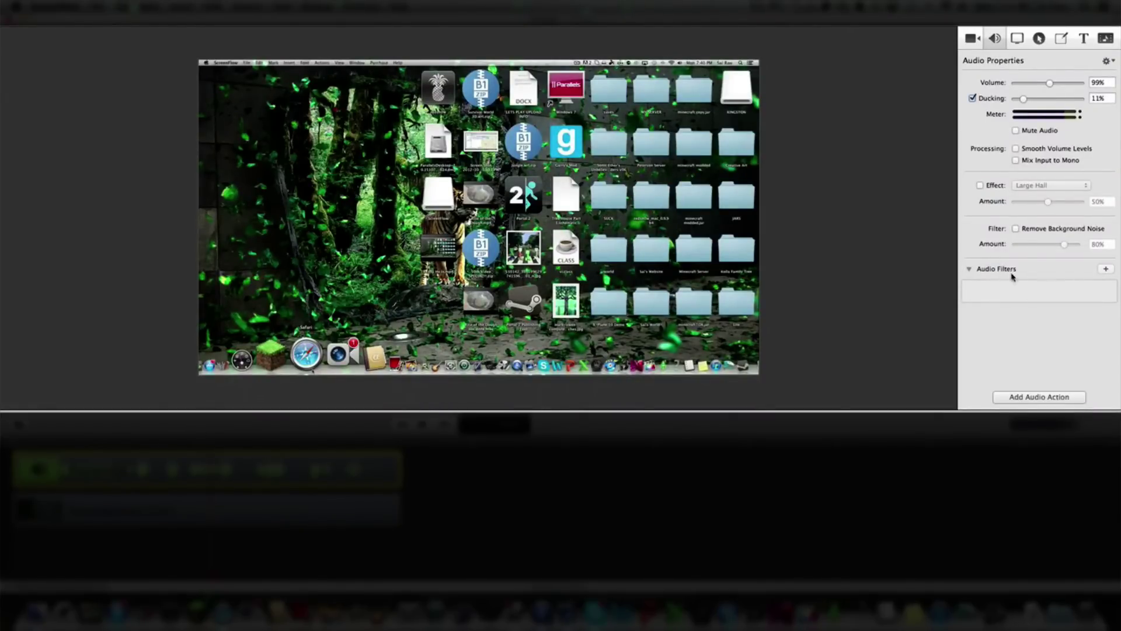
Bring up Screen Recording Properties for the selected recording clip.
click(972, 38)
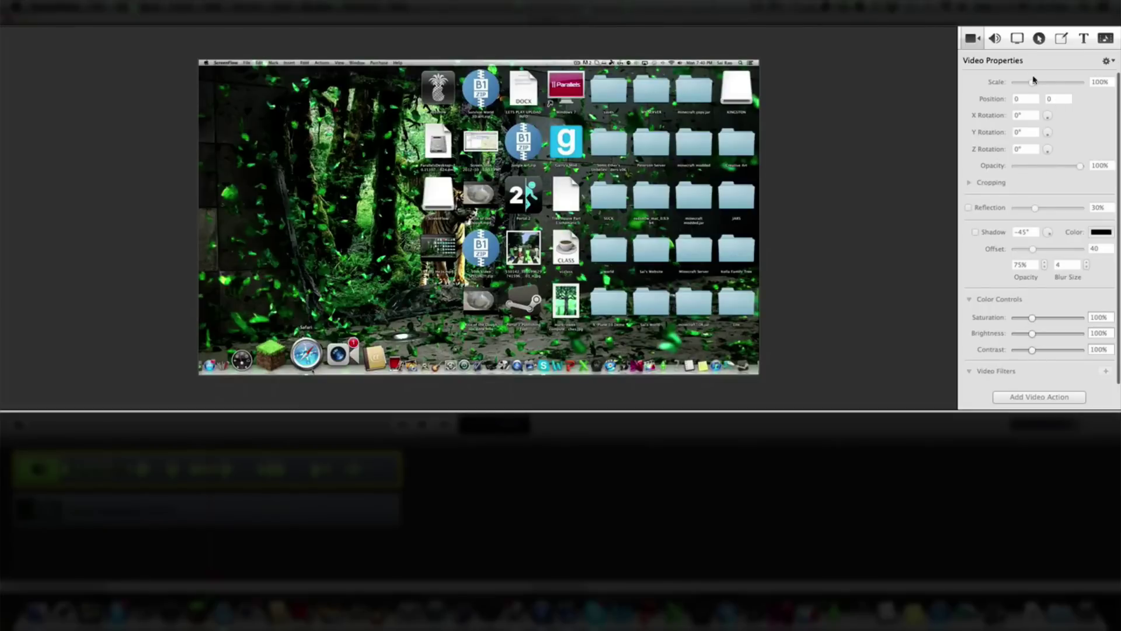
click(995, 38)
click(1017, 39)
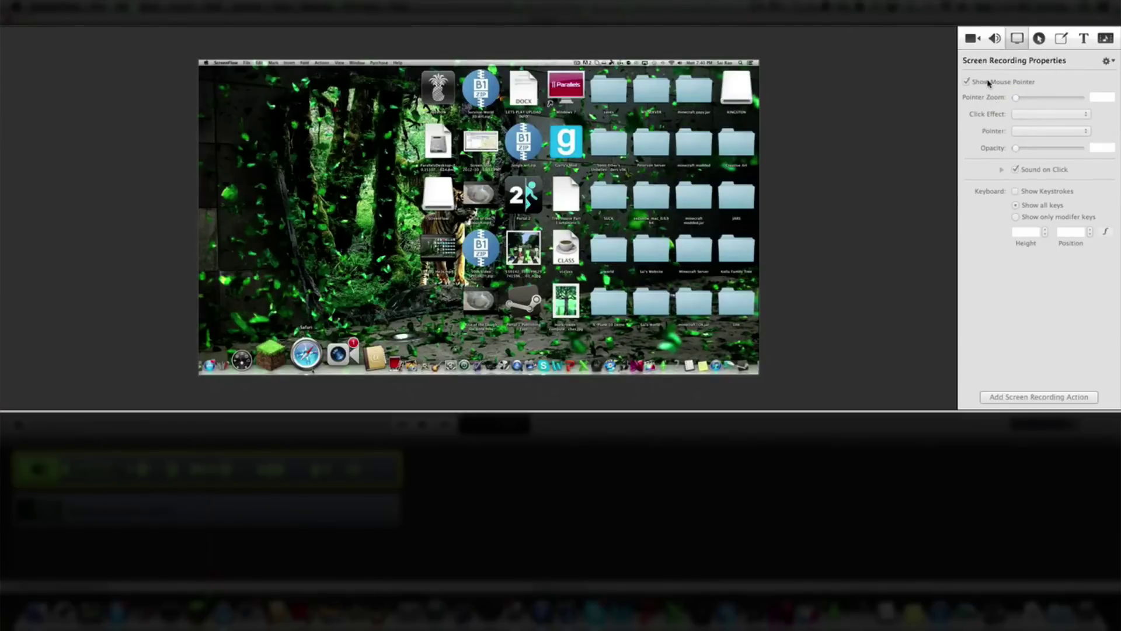
click(718, 175)
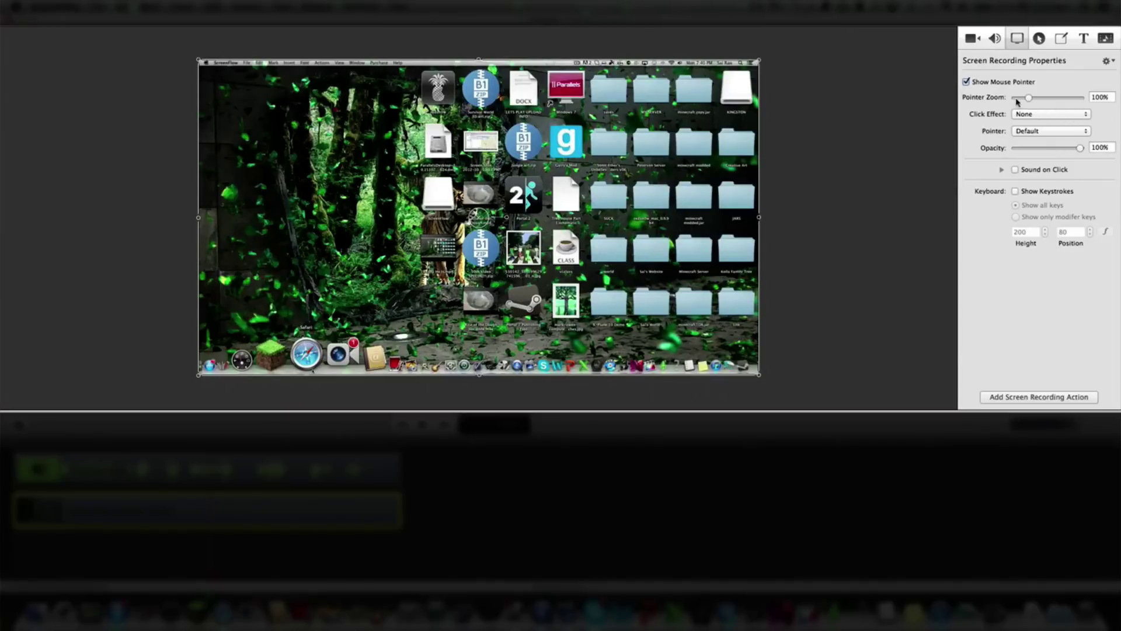
Try larger pointer zoom values while previewing, keep 100%, and set Click Effect to Radar.
mouse_move(1029, 98)
mouse_down()
mouse_move(1074, 100)
mouse_move(1038, 99)
mouse_up()
key(space)
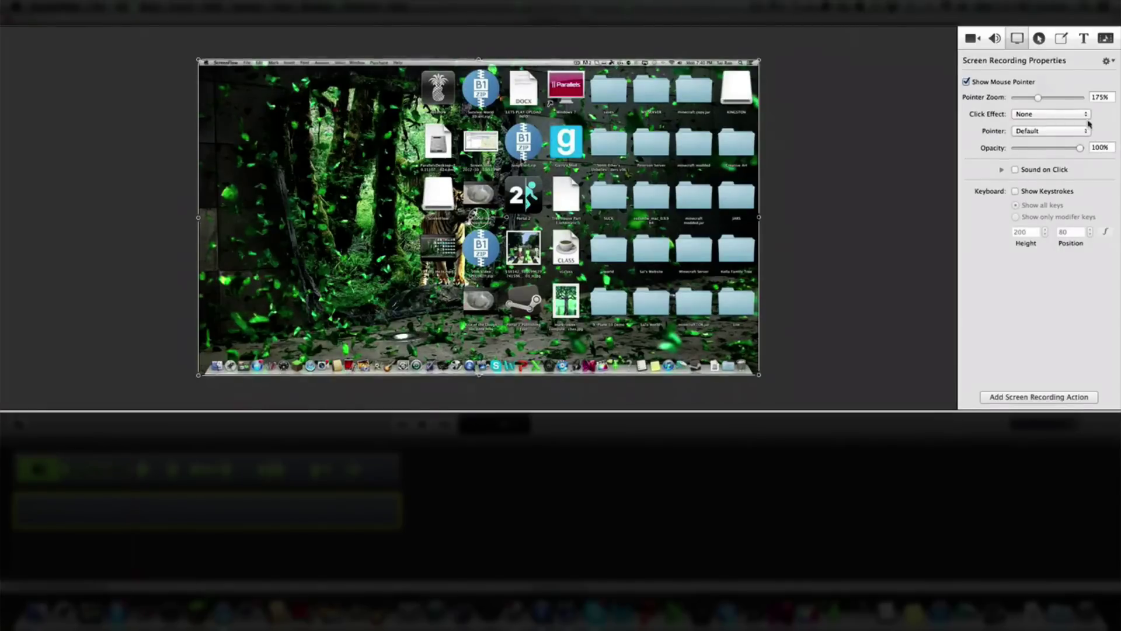
mouse_move(1044, 98)
mouse_down()
mouse_move(1081, 98)
mouse_move(1030, 105)
mouse_up()
click(1044, 115)
click(1039, 129)
click(1052, 115)
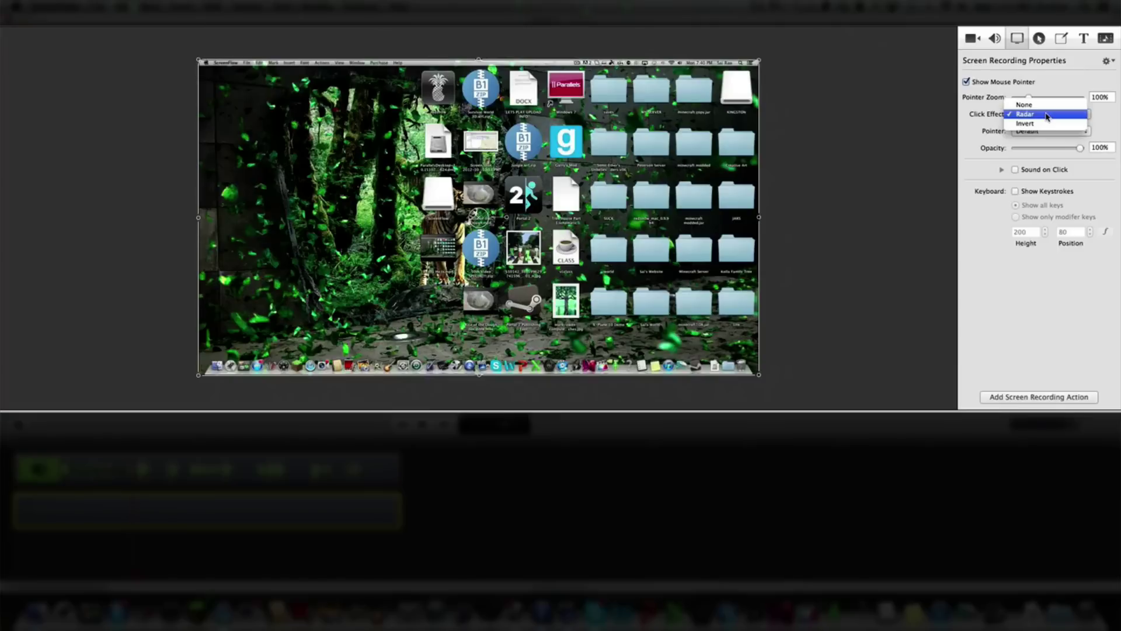
Set Click Effect to None and try the Circle – Light pointer before reverting it.
click(1043, 105)
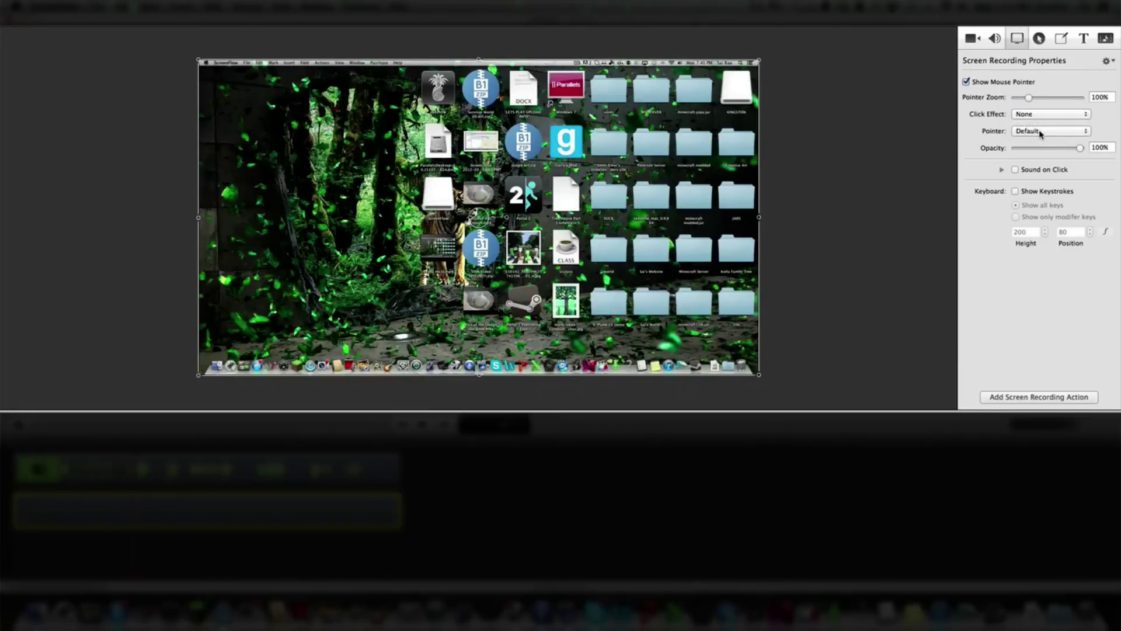
click(1040, 132)
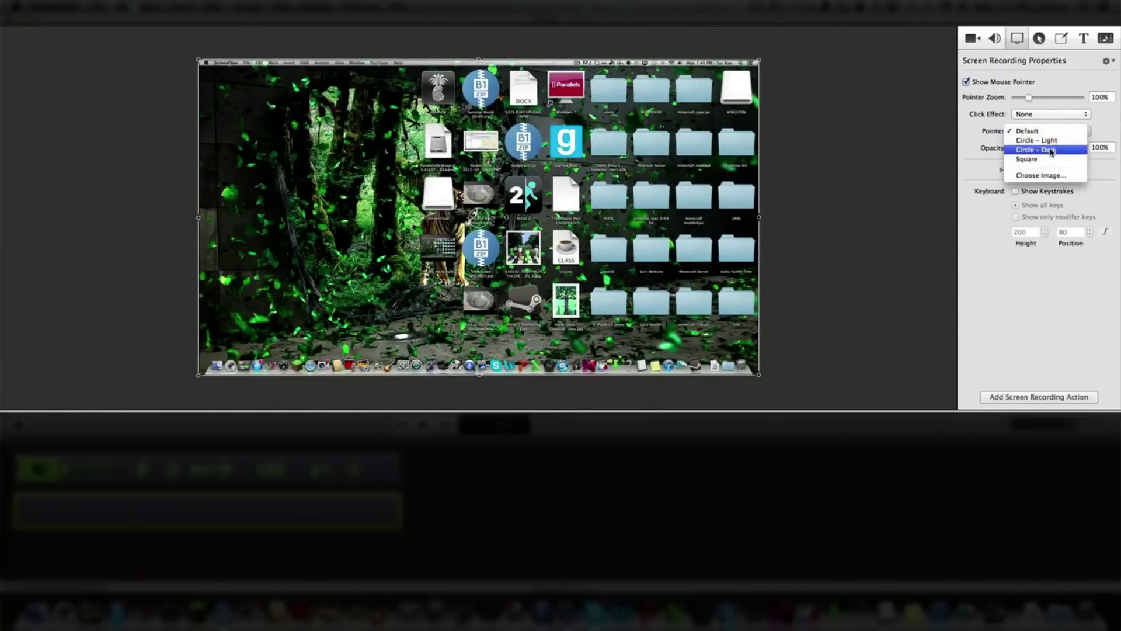
click(1045, 141)
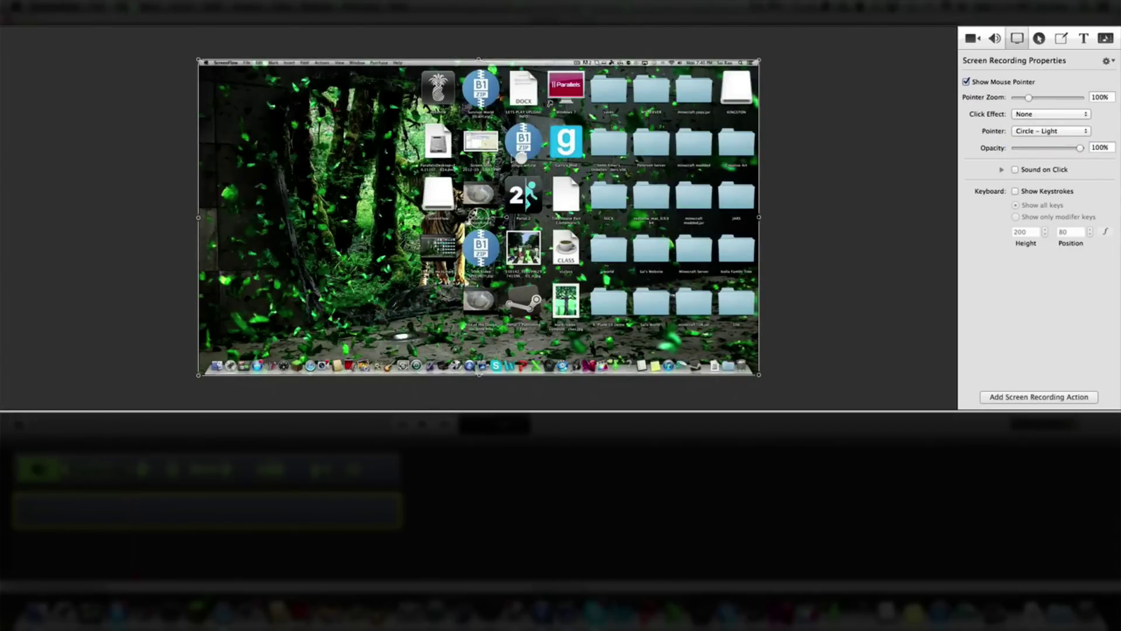
click(1051, 132)
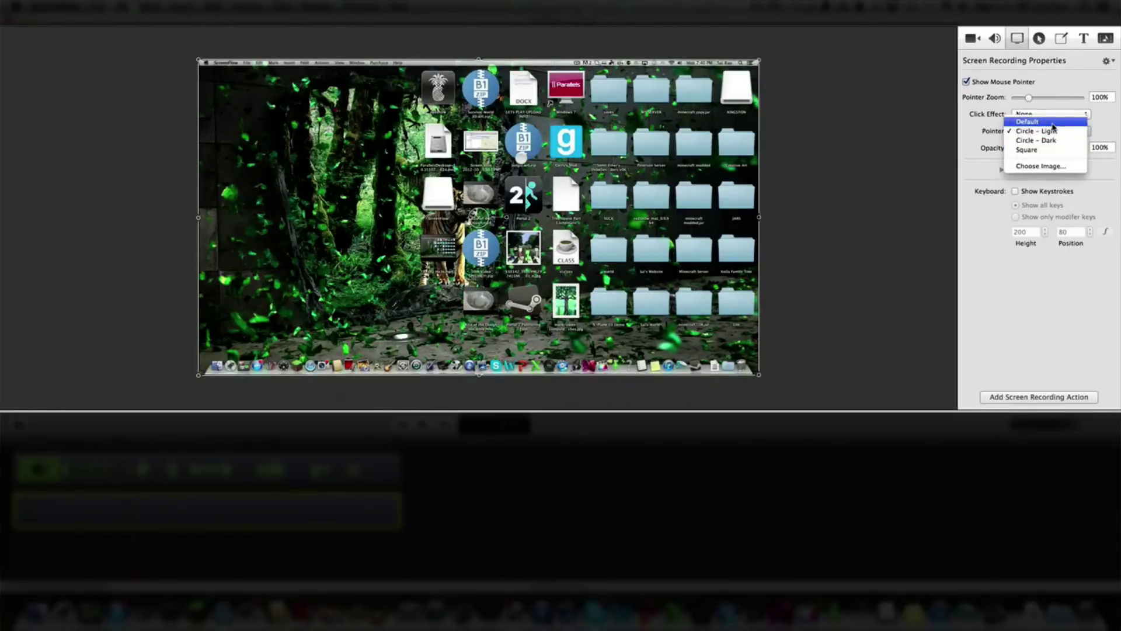
click(1048, 122)
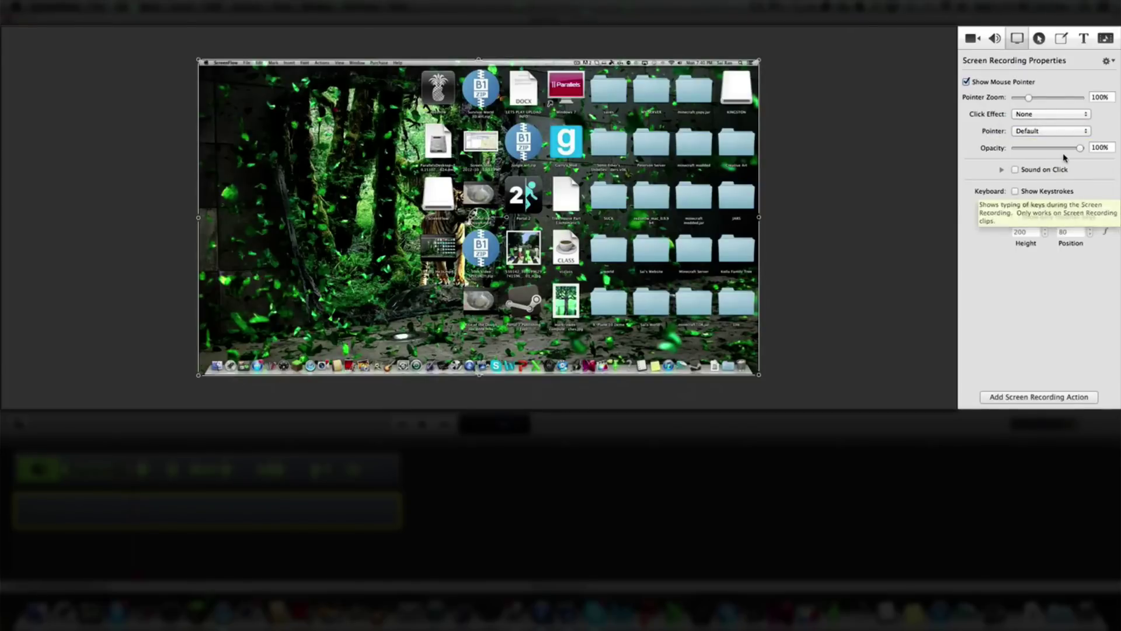
Test pointer opacity at 70% and back to 100%, then choose the Circle – Light pointer.
mouse_move(1079, 150)
mouse_down()
mouse_move(1051, 149)
mouse_move(1080, 148)
mouse_up()
click(1064, 115)
key(Escape)
click(1051, 131)
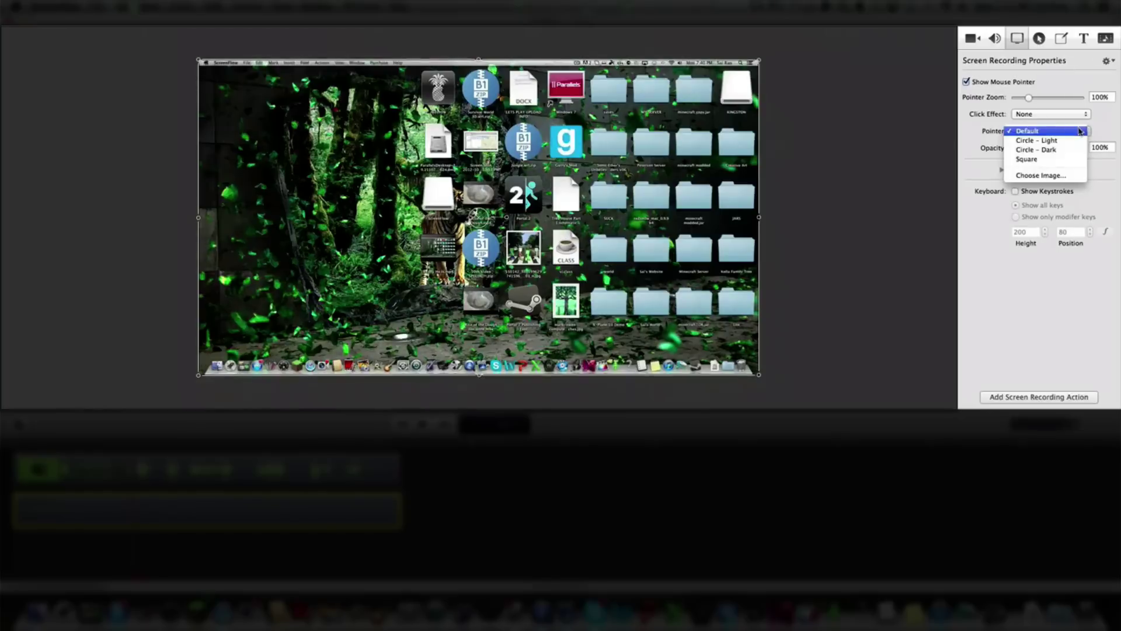
click(1068, 145)
drag(1080, 150, 1115, 153)
Turn Sound on Click and Show Keystrokes on and back off, then show Callout Properties.
click(1022, 170)
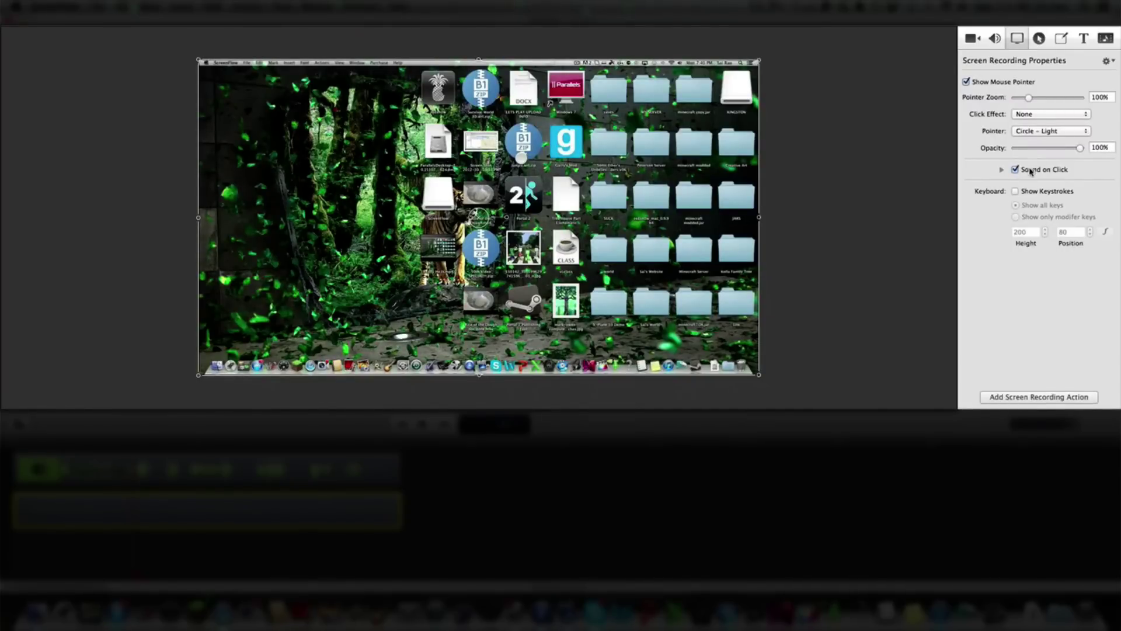
click(1002, 169)
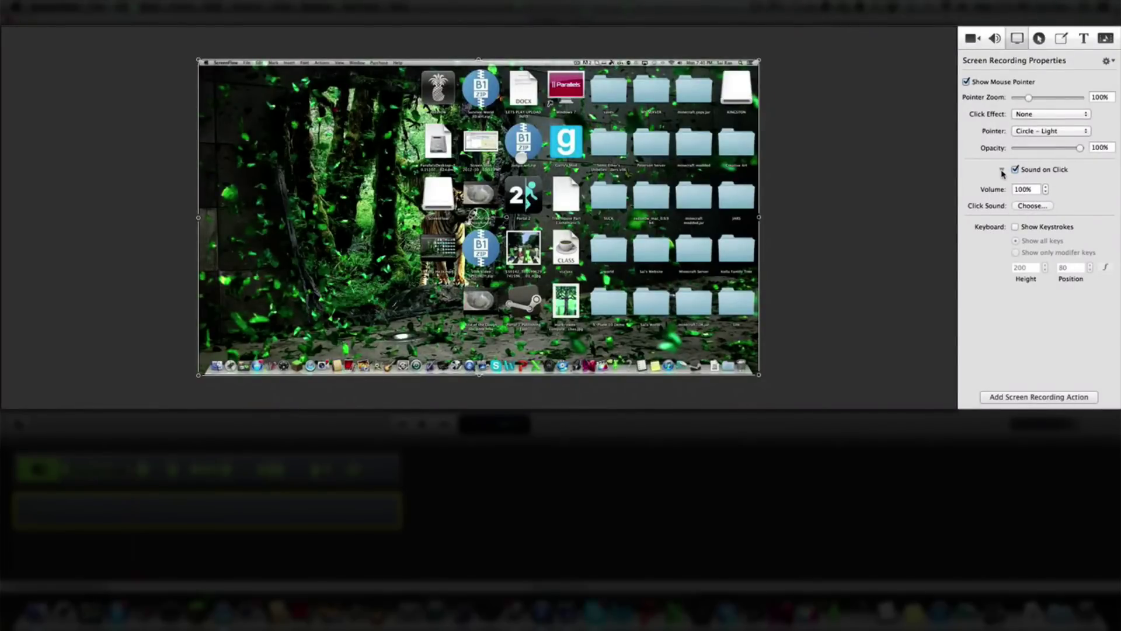
click(1015, 170)
click(1015, 226)
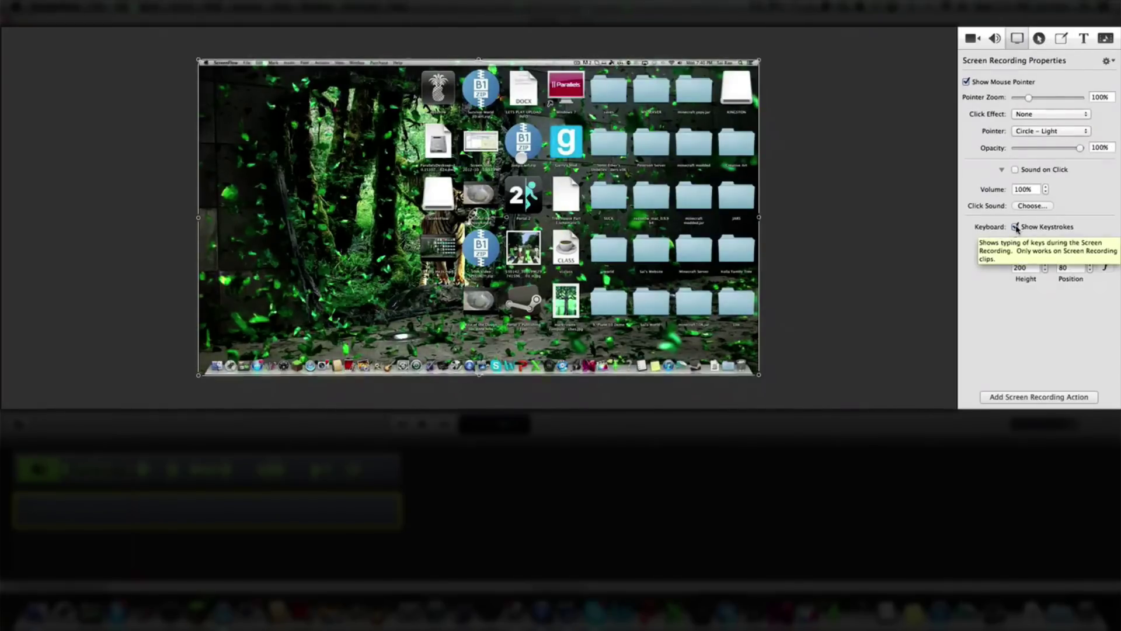
click(1015, 227)
click(1040, 40)
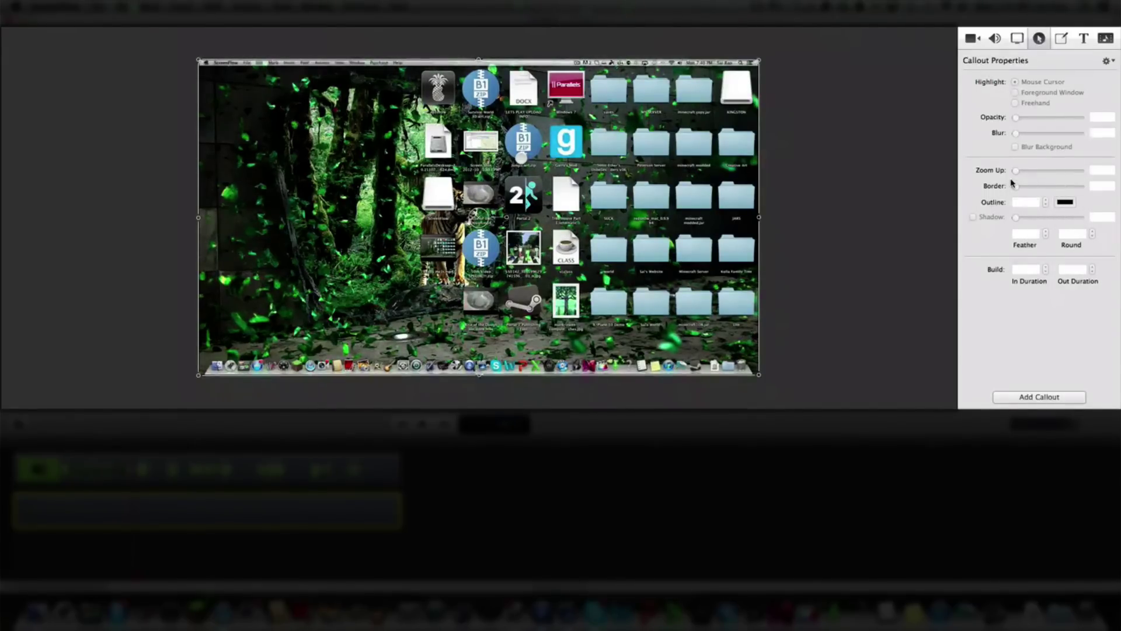
Show the Annotations Properties settings, with blue as the drawing colour.
click(1060, 39)
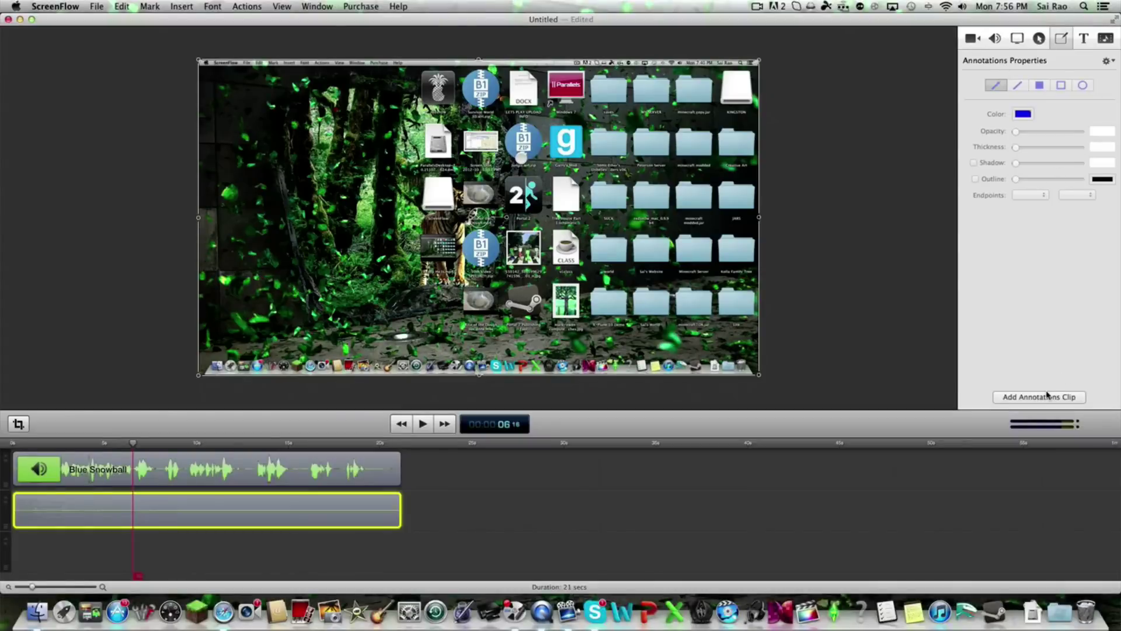
Add an Annotations clip, lengthen it to about 13 seconds, and place it at about 22 seconds.
click(1028, 397)
drag(158, 481, 36, 482)
mouse_move(104, 465)
mouse_down()
mouse_move(376, 461)
mouse_move(253, 447)
mouse_up()
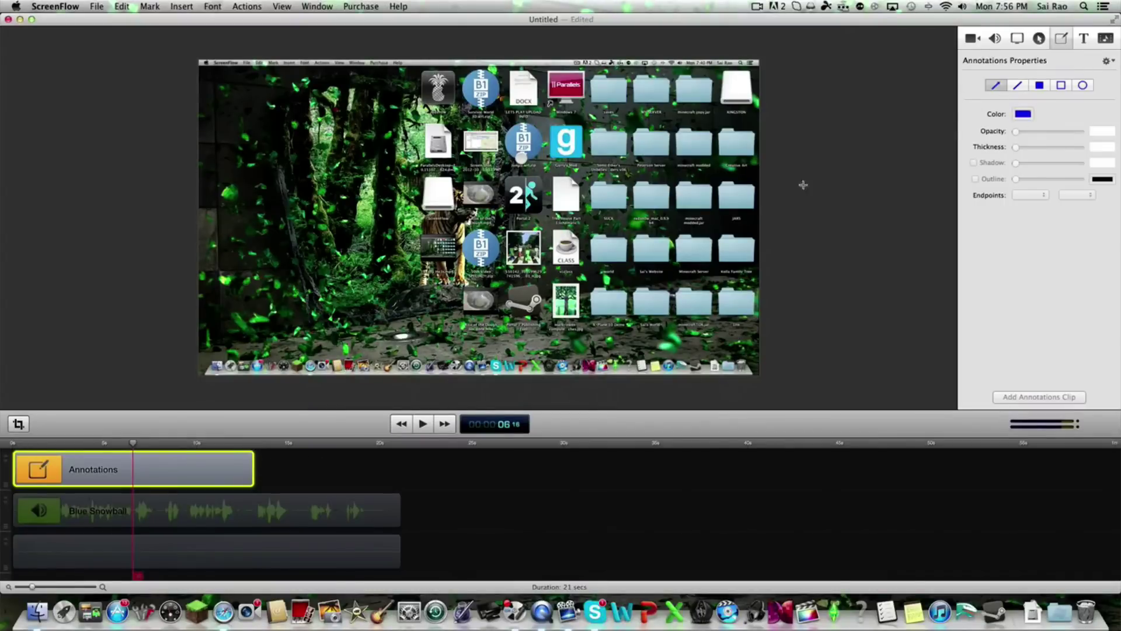
mouse_move(151, 471)
mouse_down()
mouse_move(561, 470)
mouse_move(565, 519)
mouse_move(535, 520)
mouse_up()
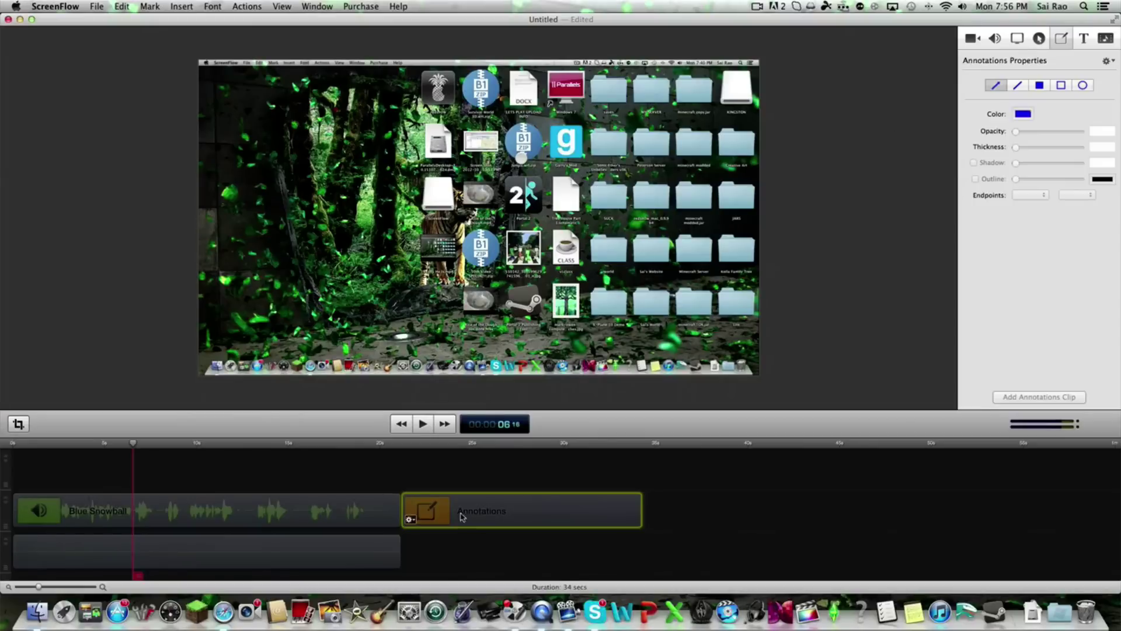
drag(133, 445, 448, 447)
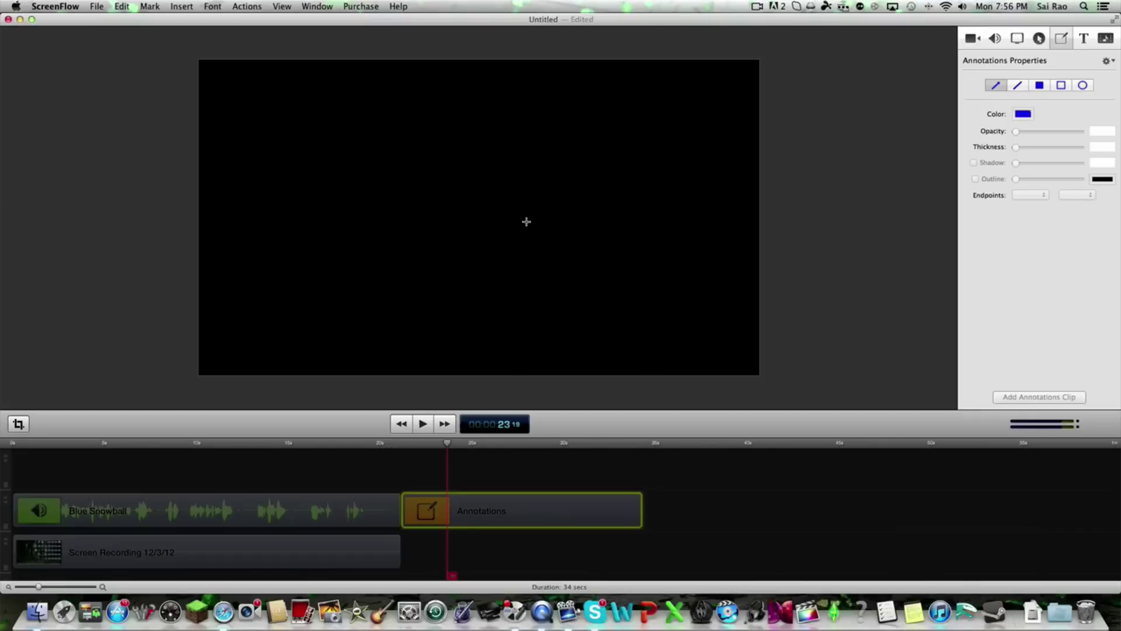
Draw eight blue arrows across the canvas in the Annotations clip.
drag(359, 145, 337, 323)
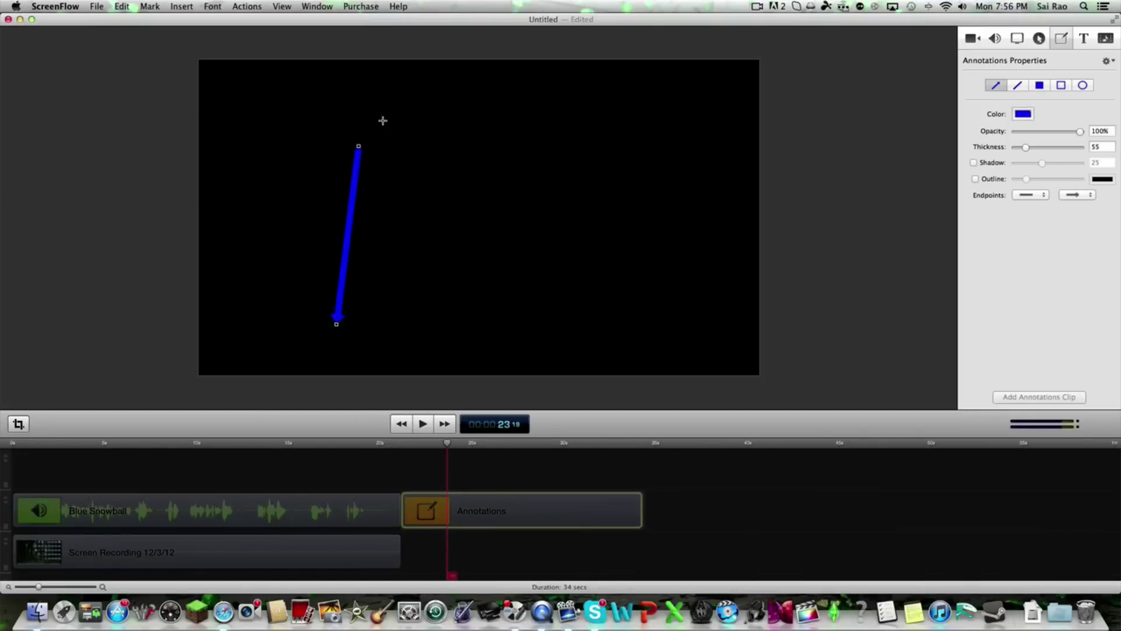
drag(384, 124, 576, 196)
drag(576, 143, 278, 408)
drag(334, 191, 788, 300)
drag(676, 153, 387, 361)
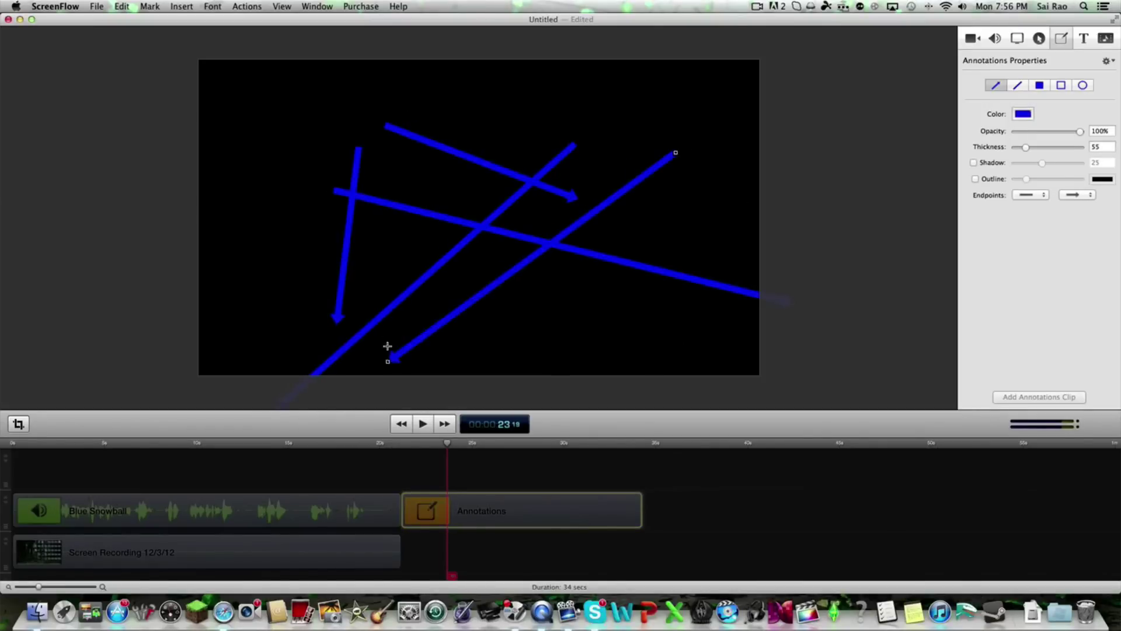
drag(306, 265, 667, 293)
drag(551, 192, 325, 287)
drag(258, 189, 524, 251)
Centre the arrow group on the canvas, nudge the clip later, and preview playback from 19 seconds.
drag(485, 92, 232, 286)
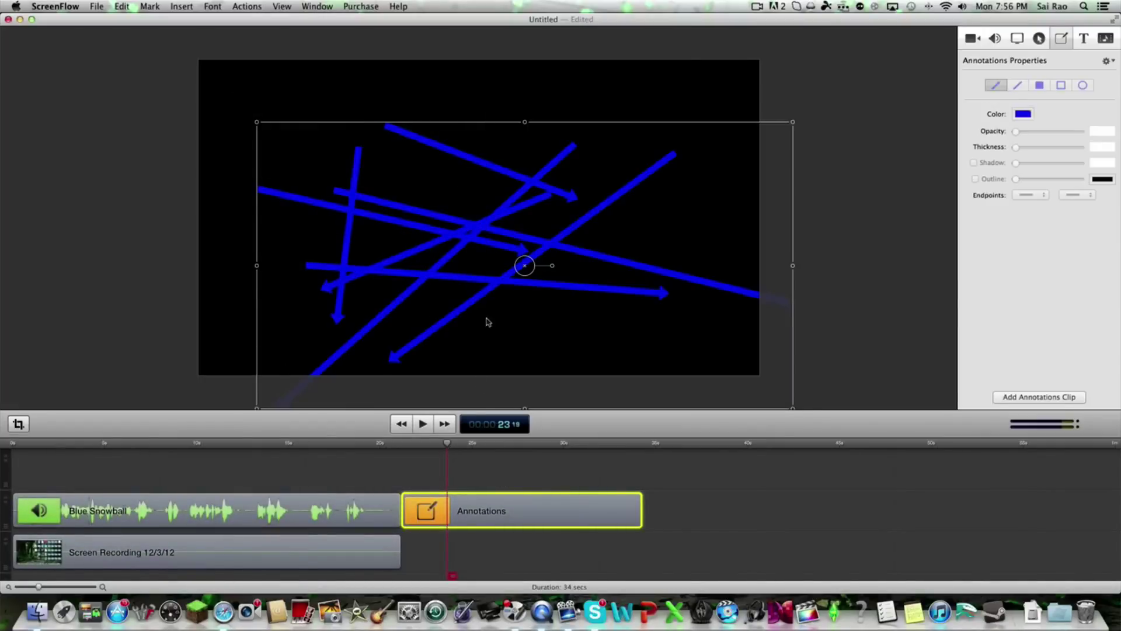
drag(495, 306, 465, 232)
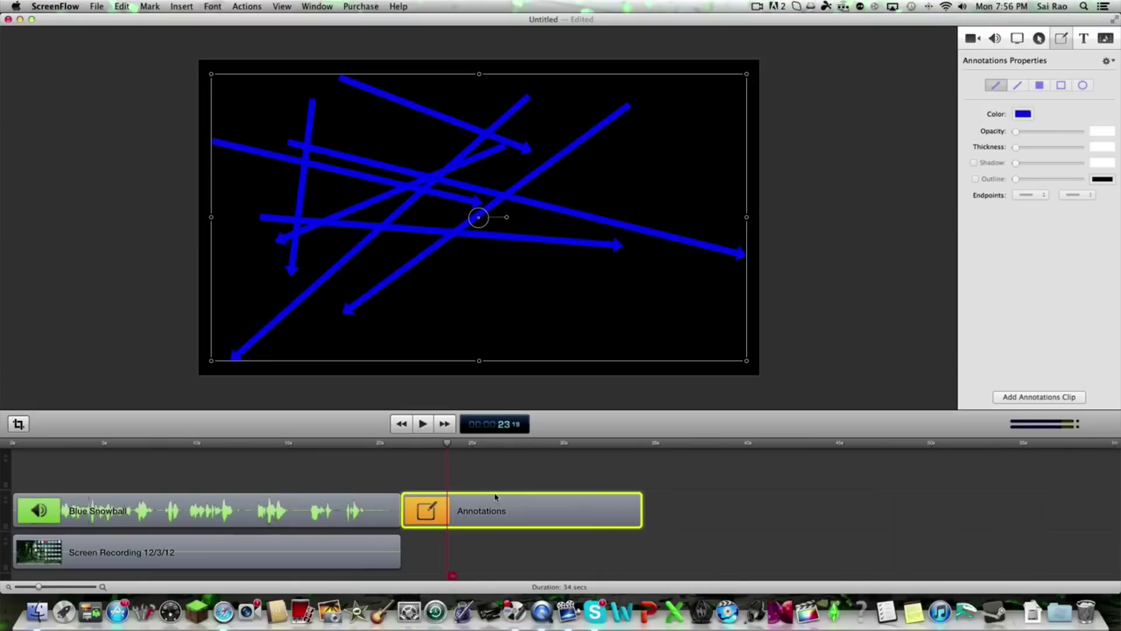
drag(496, 500, 526, 500)
drag(450, 450, 359, 458)
key(space)
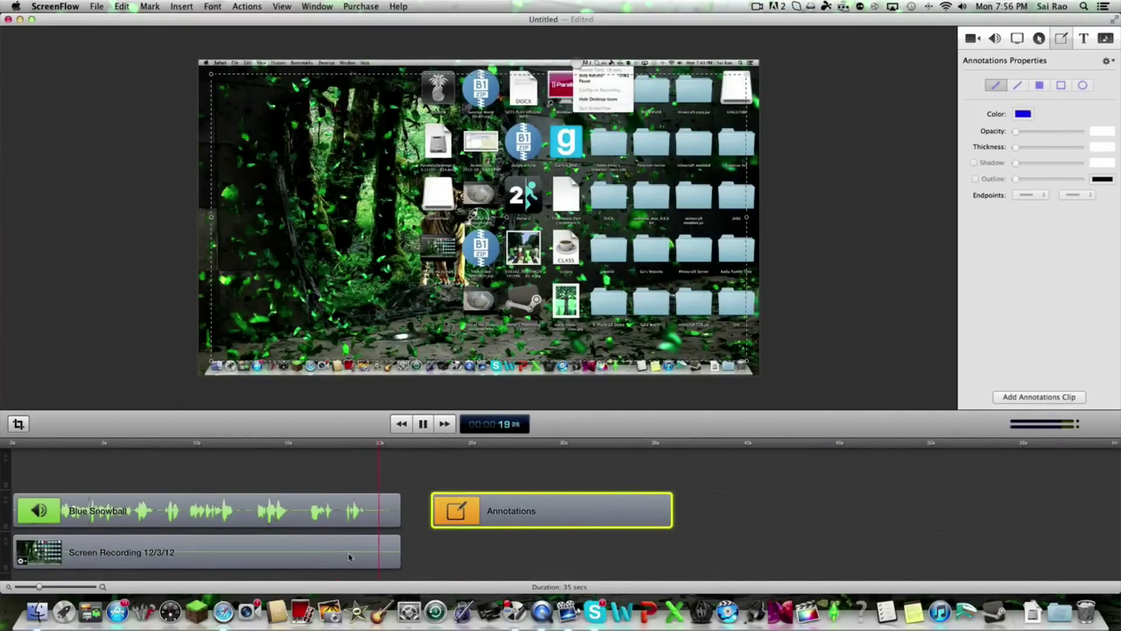
mouse_move(519, 527)
key(space)
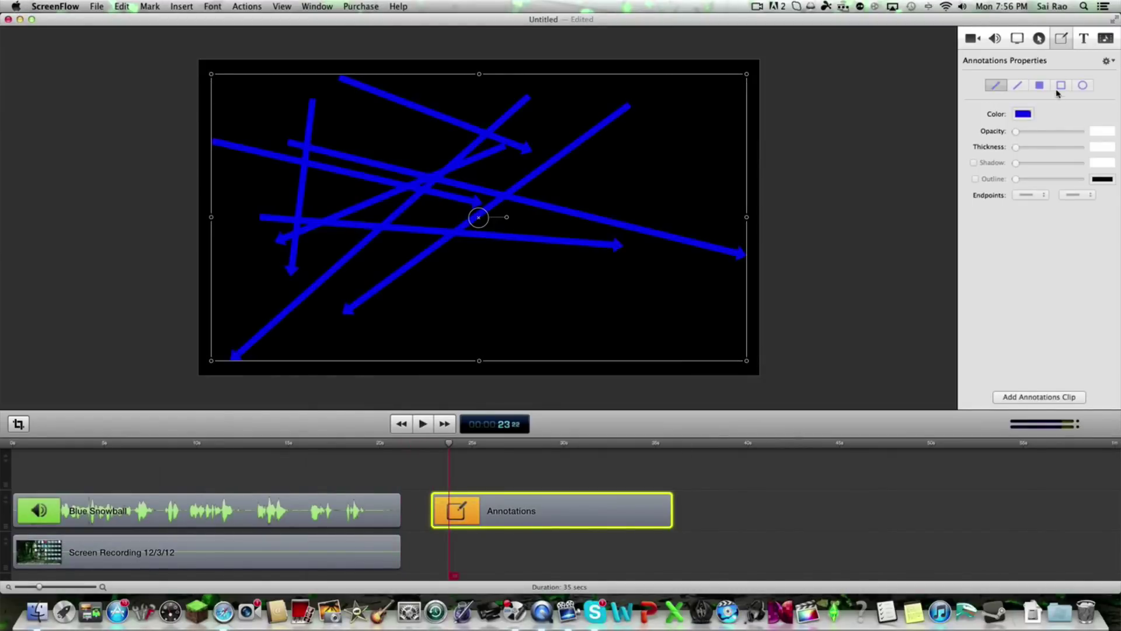
Nudge the Annotations clip earlier and add a text box clip on the timeline.
click(1083, 38)
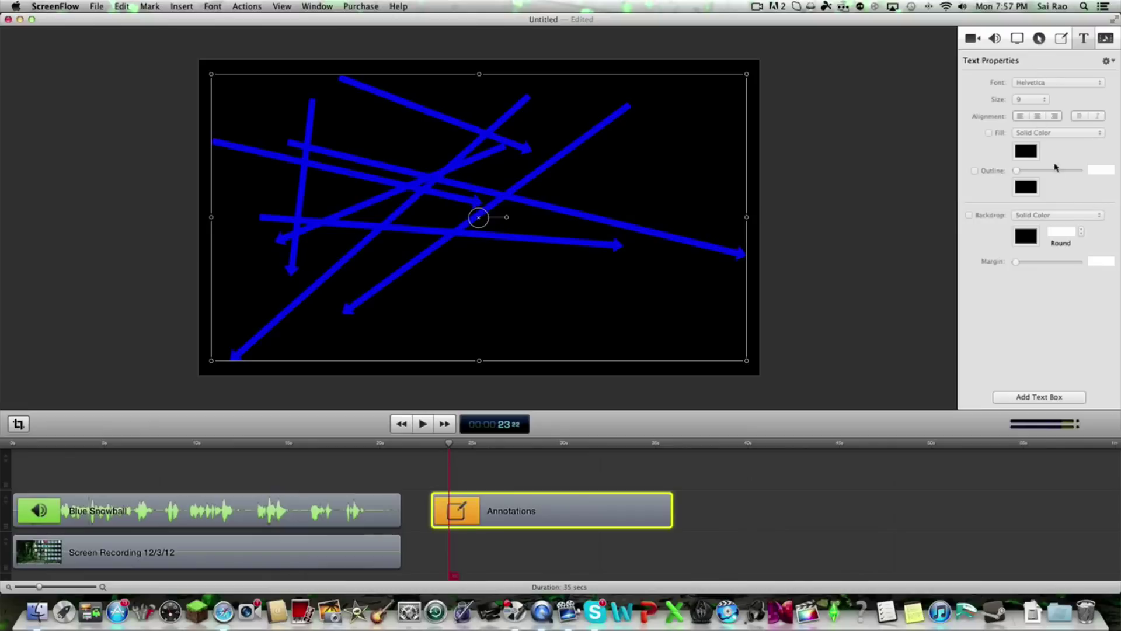
drag(516, 510, 483, 509)
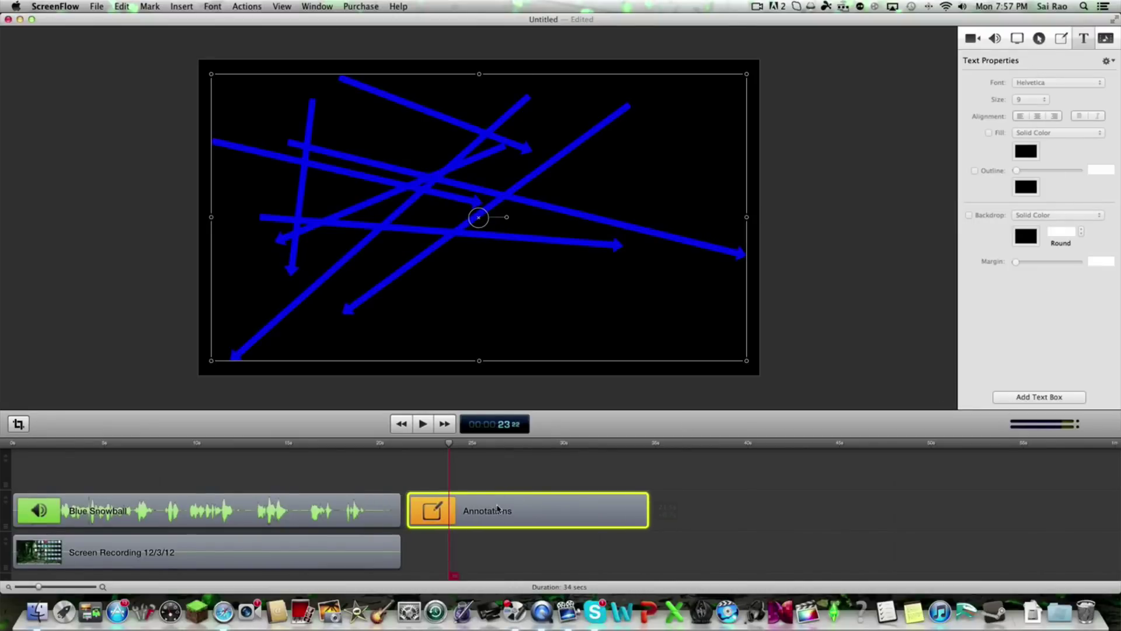
click(1009, 399)
mouse_move(502, 470)
mouse_down()
mouse_move(602, 470)
mouse_move(490, 470)
mouse_up()
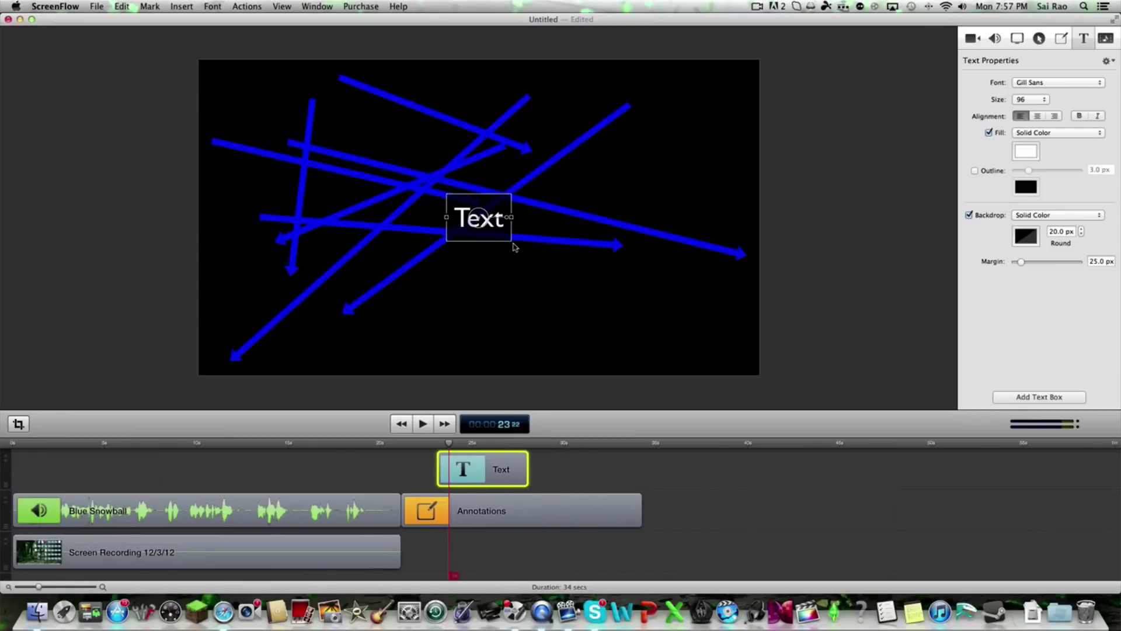
Move the text box to the upper right and change its text to 'Hello! :D'.
drag(513, 231, 722, 138)
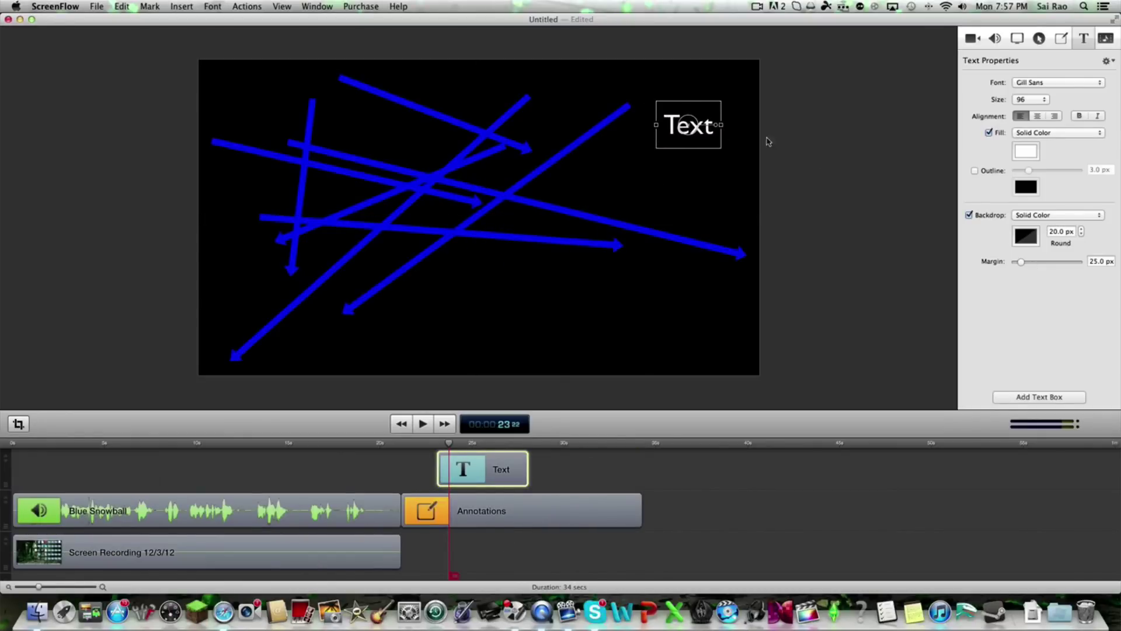
double_click(713, 125)
key(BackSpace)
key(BackSpace)
key(BackSpace)
key(BackSpace)
text(Hell)
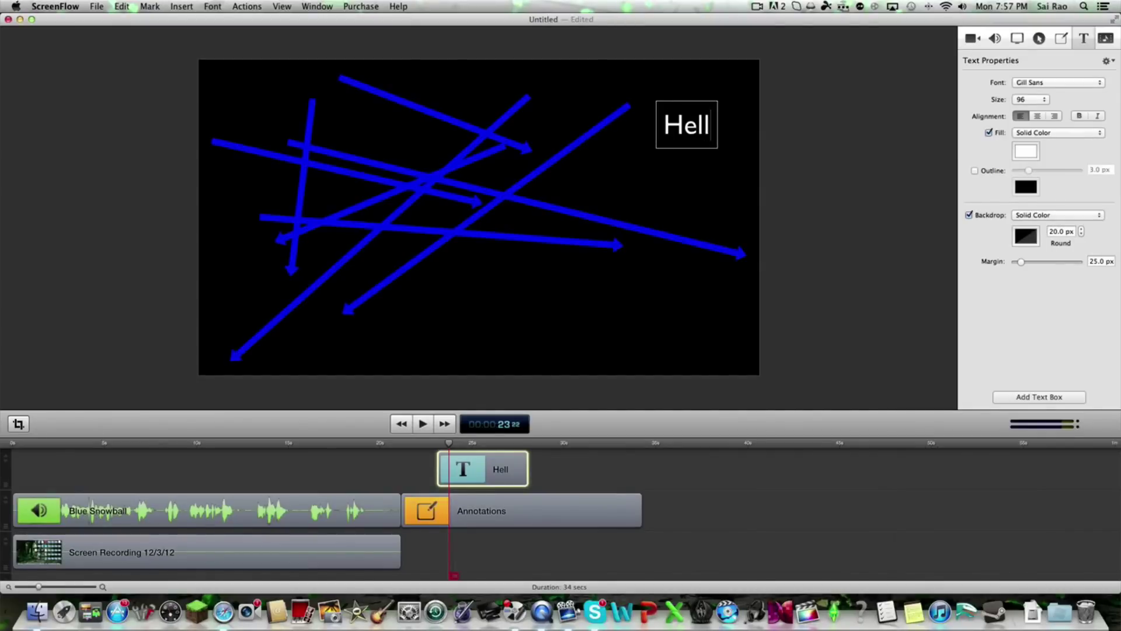
text(o! :D)
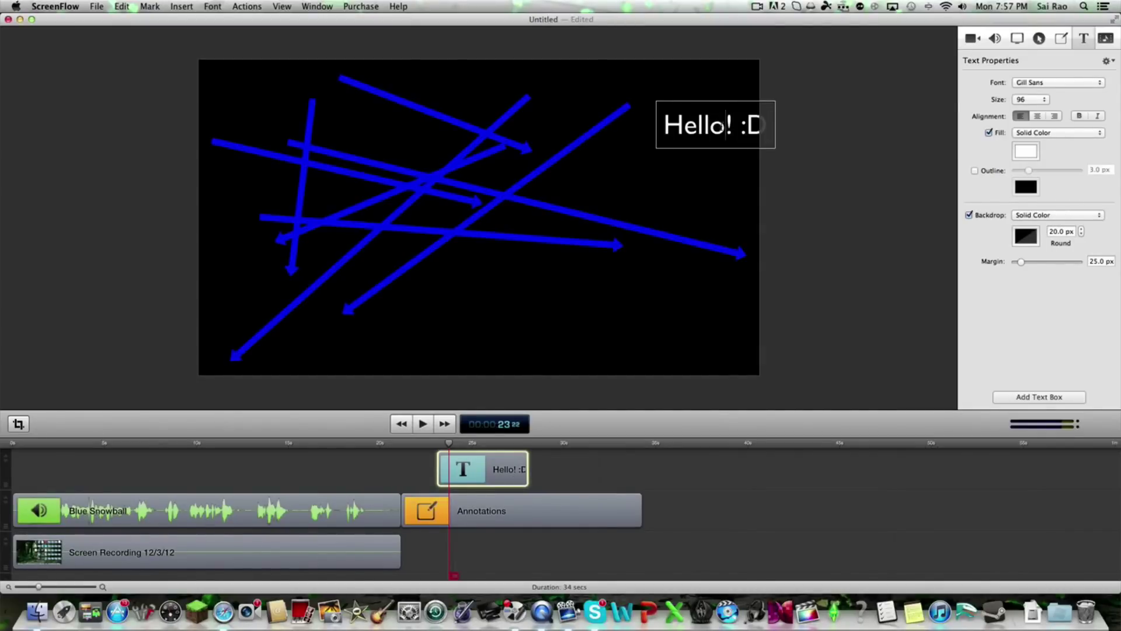
drag(724, 125, 647, 121)
click(629, 42)
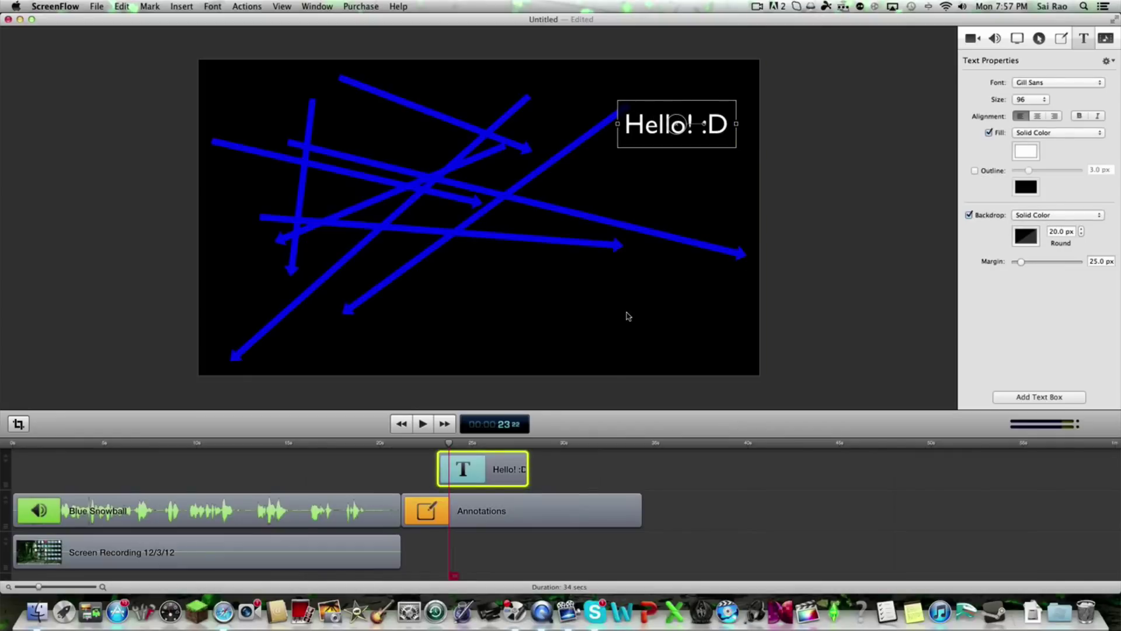
click(662, 257)
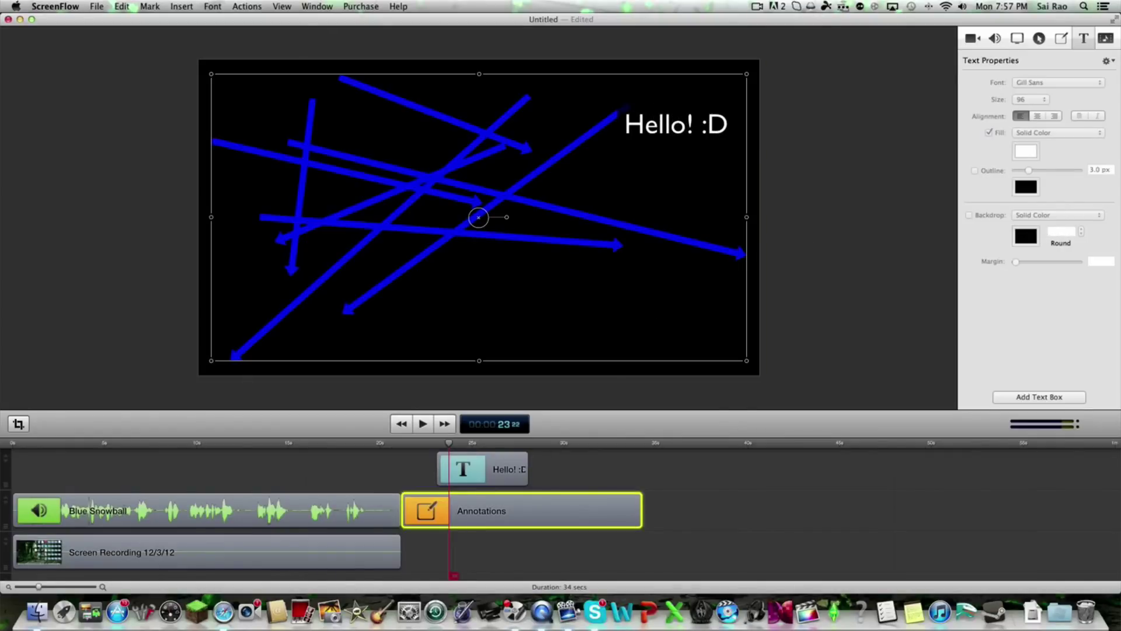
mouse_move(457, 447)
mouse_down()
mouse_move(381, 444)
mouse_move(494, 445)
mouse_up()
click(1106, 39)
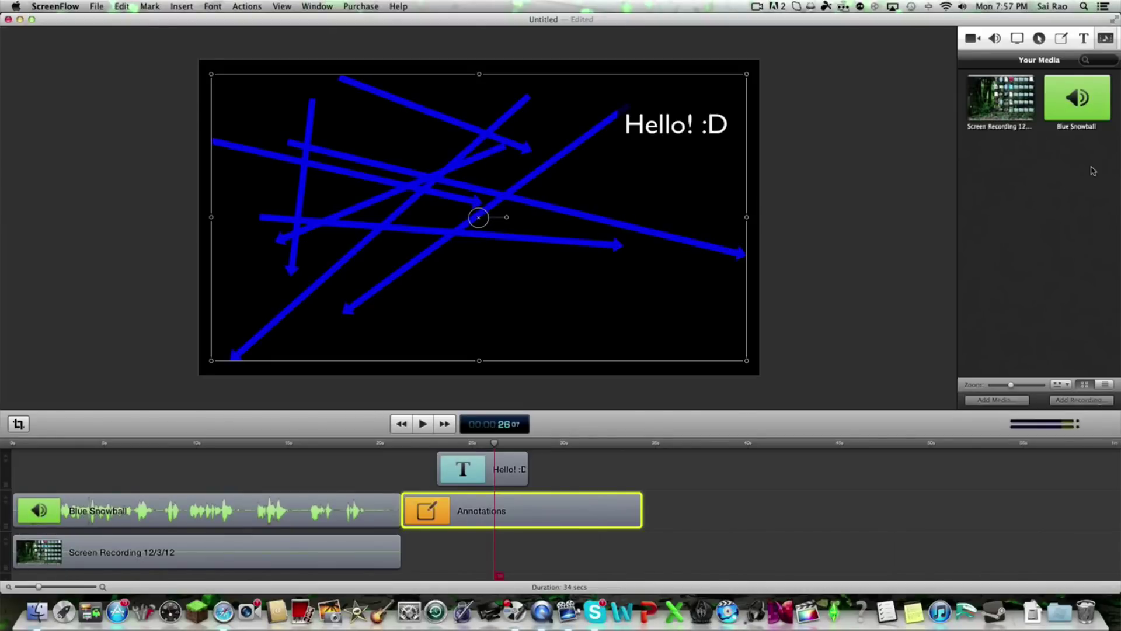
mouse_move(1000, 98)
mouse_down()
mouse_move(677, 531)
mouse_move(549, 578)
mouse_move(540, 549)
mouse_move(578, 552)
mouse_up()
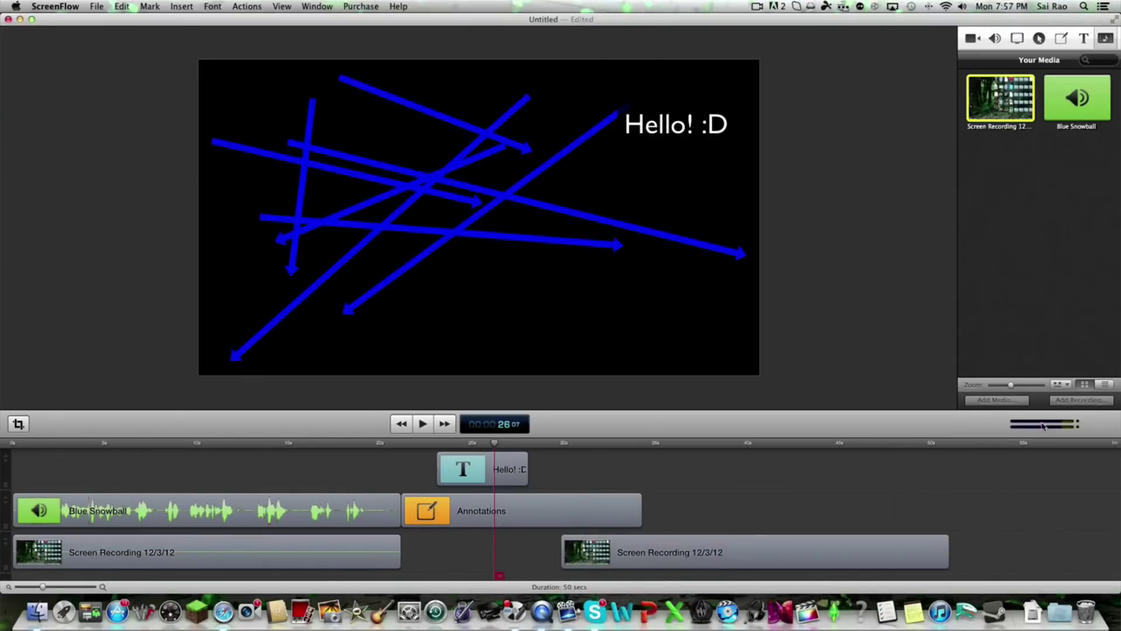
right_click(609, 549)
click(669, 411)
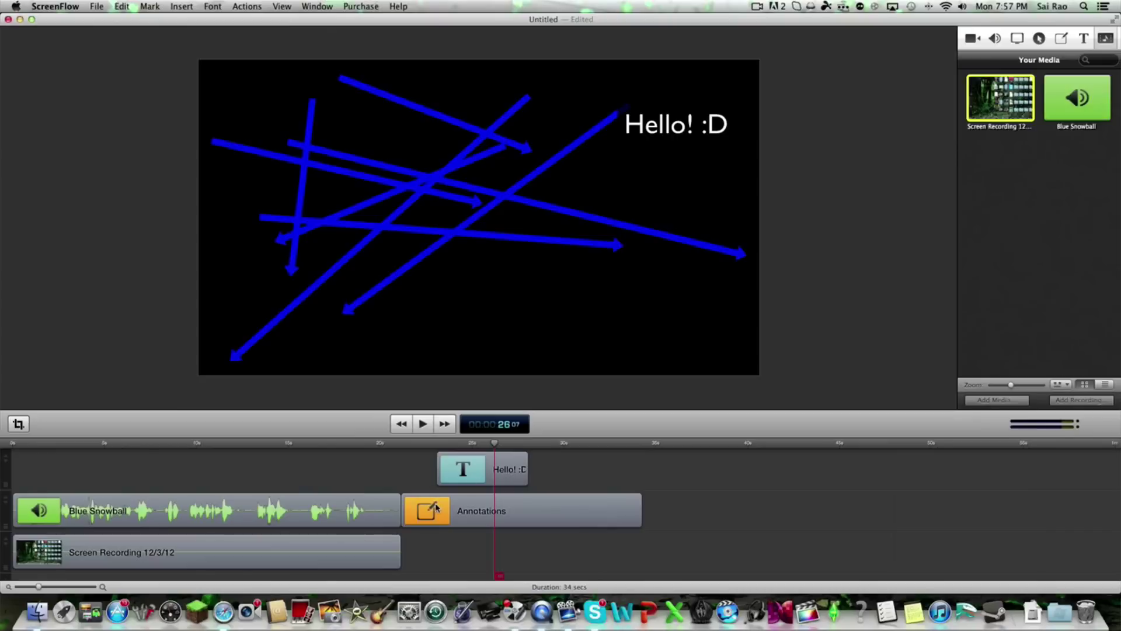
Move the Annotations clip to the video's start and shrink the arrows into the top-left corner.
mouse_move(436, 508)
mouse_down()
mouse_move(204, 509)
mouse_move(555, 509)
mouse_move(631, 469)
mouse_move(82, 475)
mouse_up()
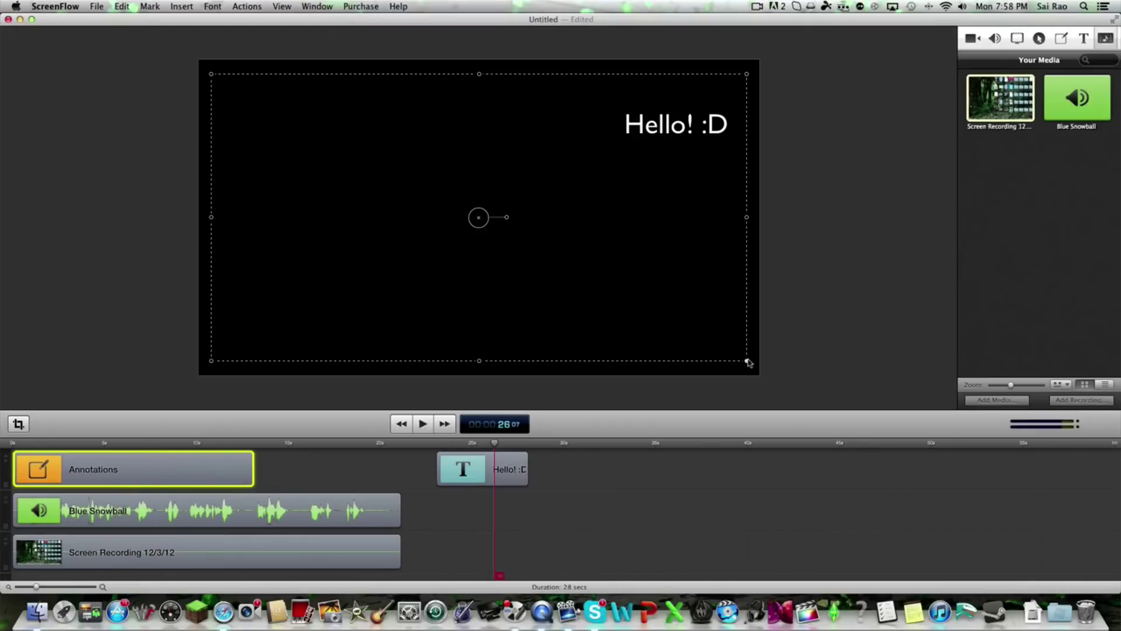
mouse_move(747, 362)
mouse_down()
mouse_move(358, 128)
mouse_move(308, 136)
mouse_up()
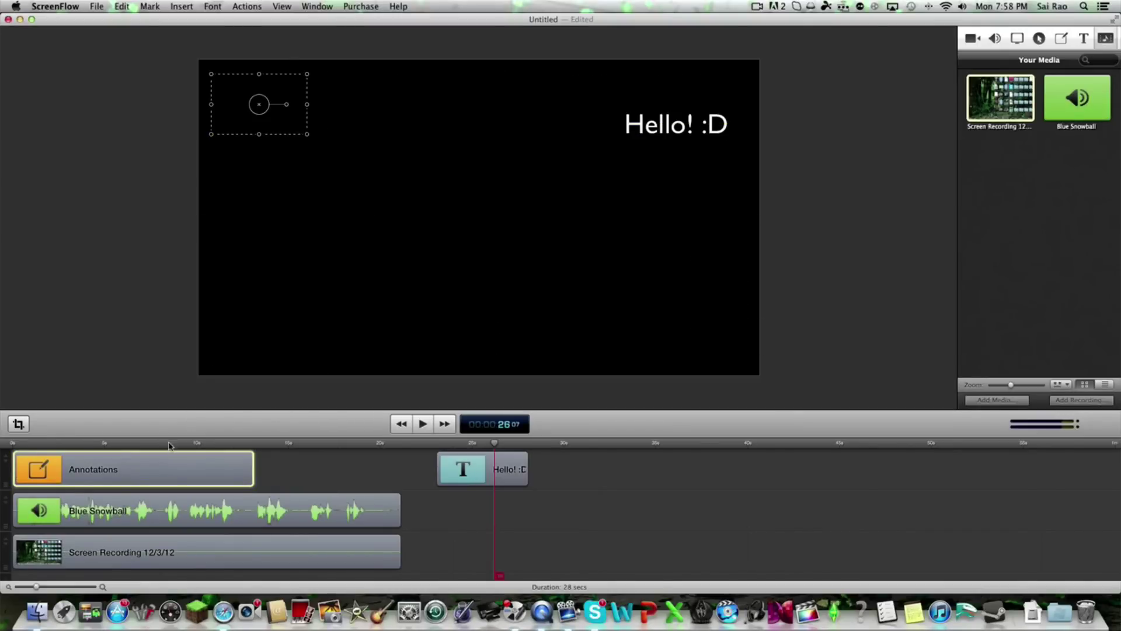
click(55, 442)
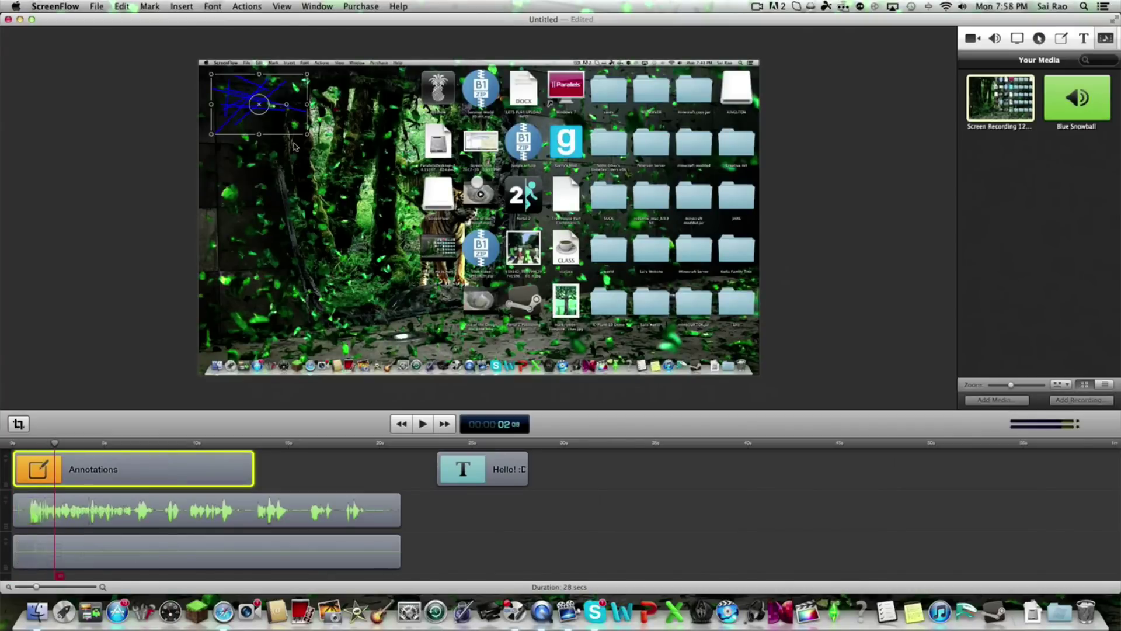
mouse_move(116, 476)
mouse_move(99, 464)
mouse_down()
mouse_move(142, 464)
mouse_move(99, 465)
mouse_up()
mouse_move(88, 561)
mouse_move(98, 474)
mouse_move(158, 551)
mouse_down()
mouse_move(266, 549)
mouse_move(315, 522)
mouse_move(466, 521)
mouse_move(202, 553)
mouse_move(152, 526)
mouse_move(152, 582)
mouse_move(149, 561)
mouse_up()
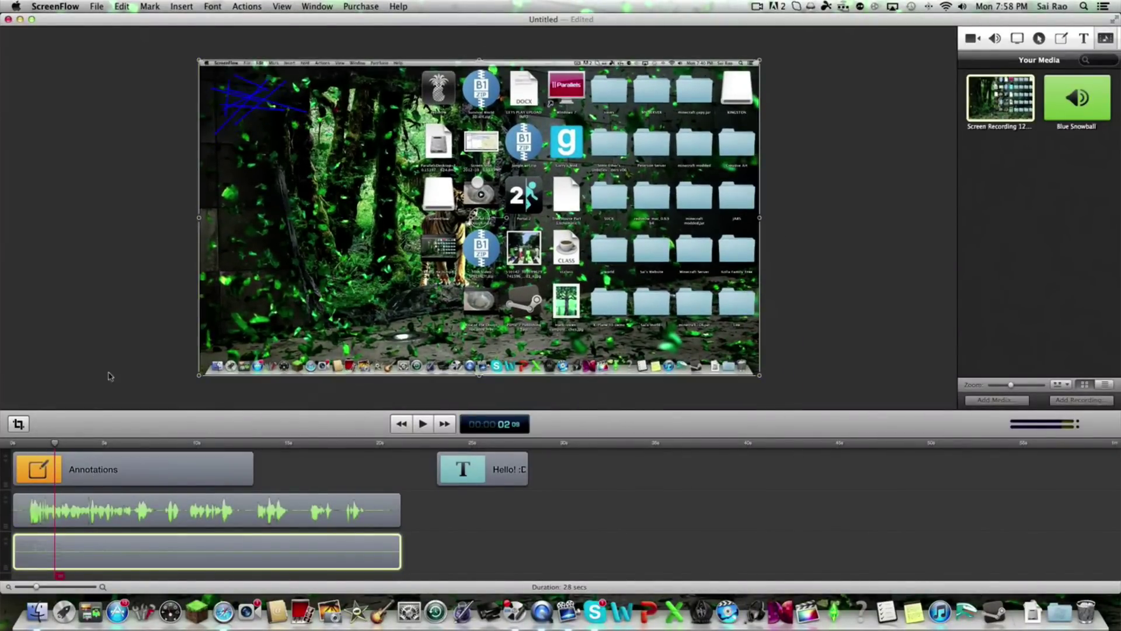
Place the 'Hello! :D' clip right after the annotations, move its text to the upper left, and play back.
click(130, 475)
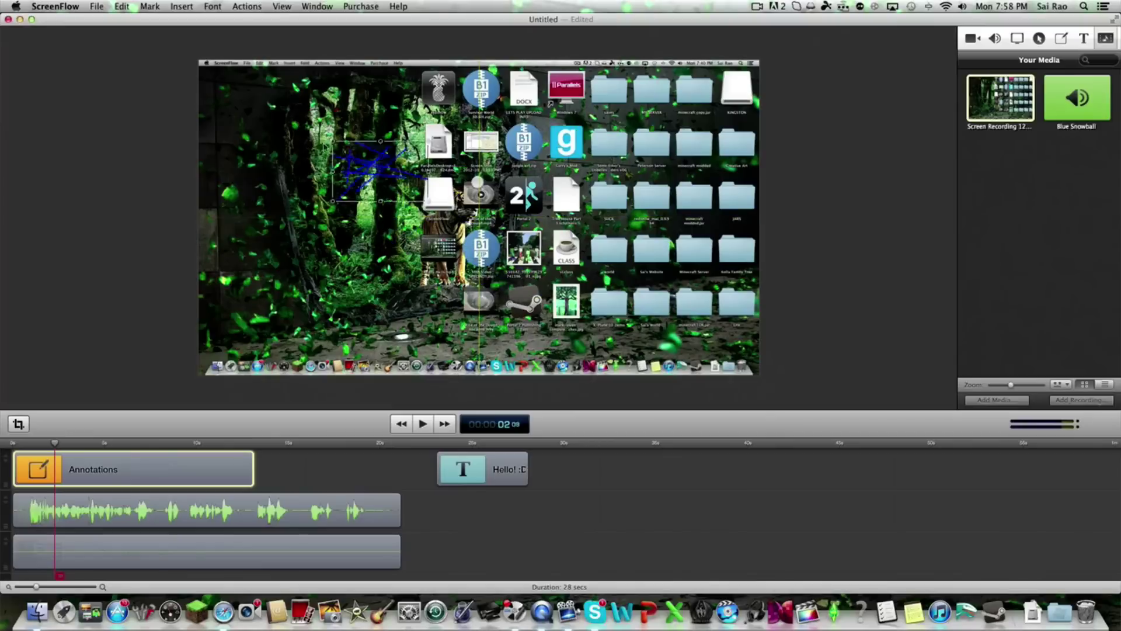
mouse_move(260, 104)
mouse_down()
mouse_move(226, 98)
mouse_move(232, 115)
mouse_up()
mouse_move(472, 467)
mouse_down()
mouse_move(289, 467)
mouse_move(293, 443)
mouse_up()
click(267, 444)
mouse_move(695, 122)
mouse_down()
mouse_move(418, 95)
mouse_move(338, 115)
mouse_move(312, 134)
mouse_up()
drag(295, 442, 12, 442)
key(space)
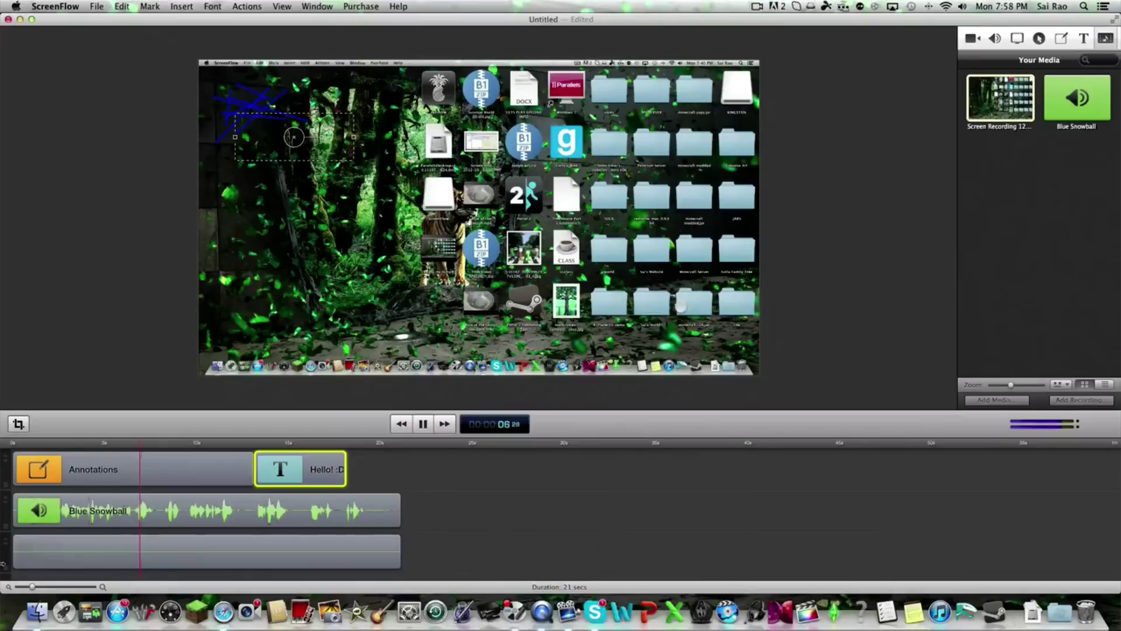
click(82, 365)
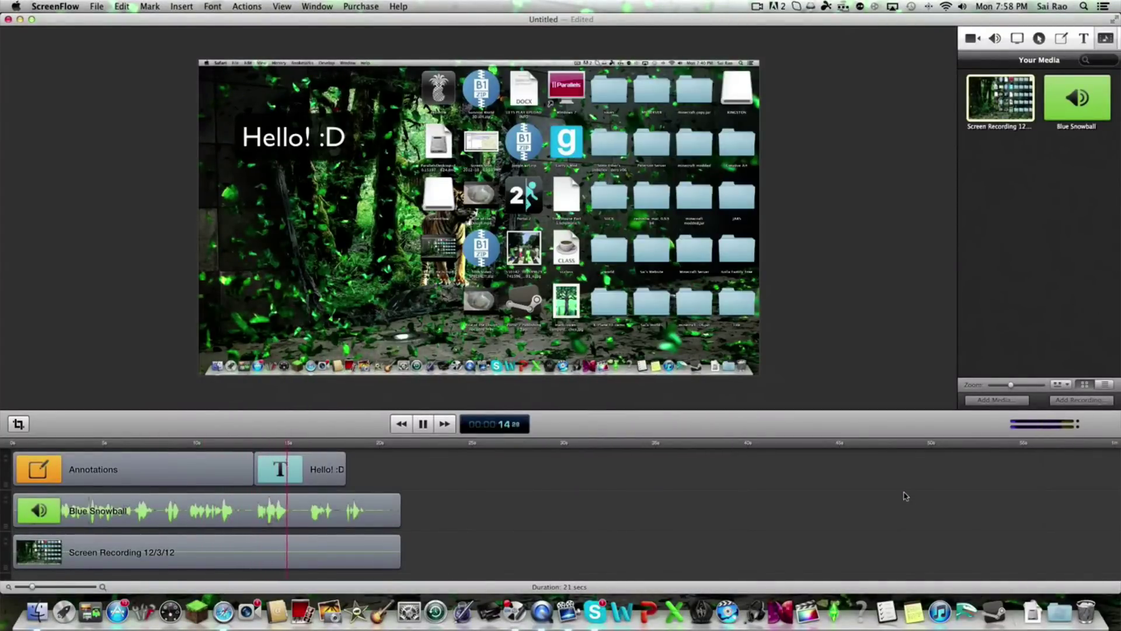
key(space)
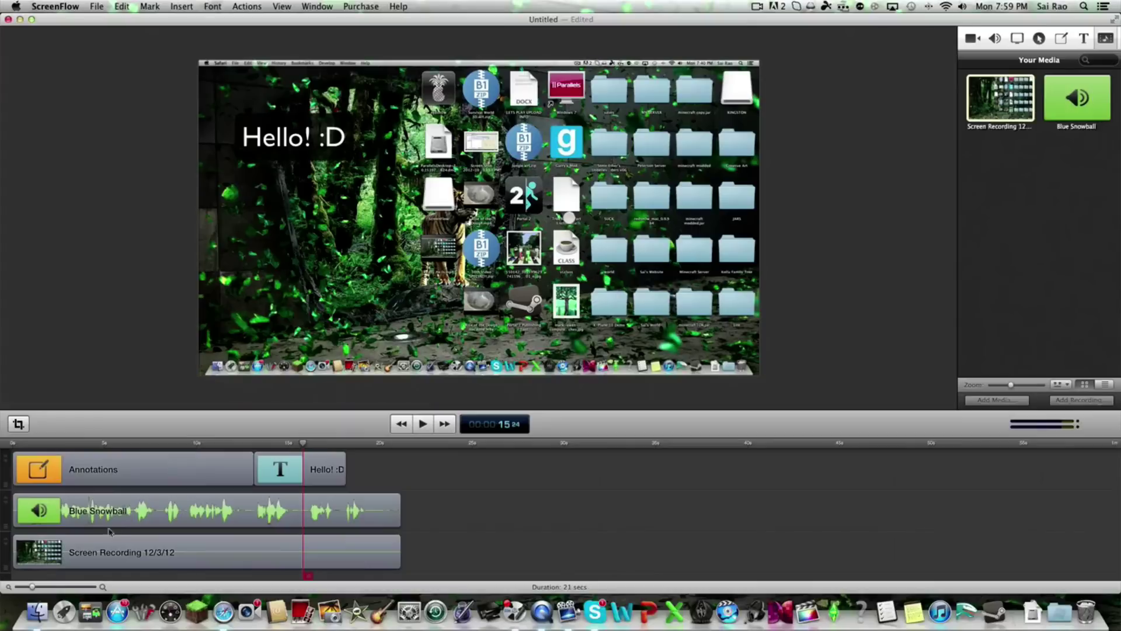
Split the audio and desktop recording at 19 seconds and cut the trailing pieces.
click(127, 470)
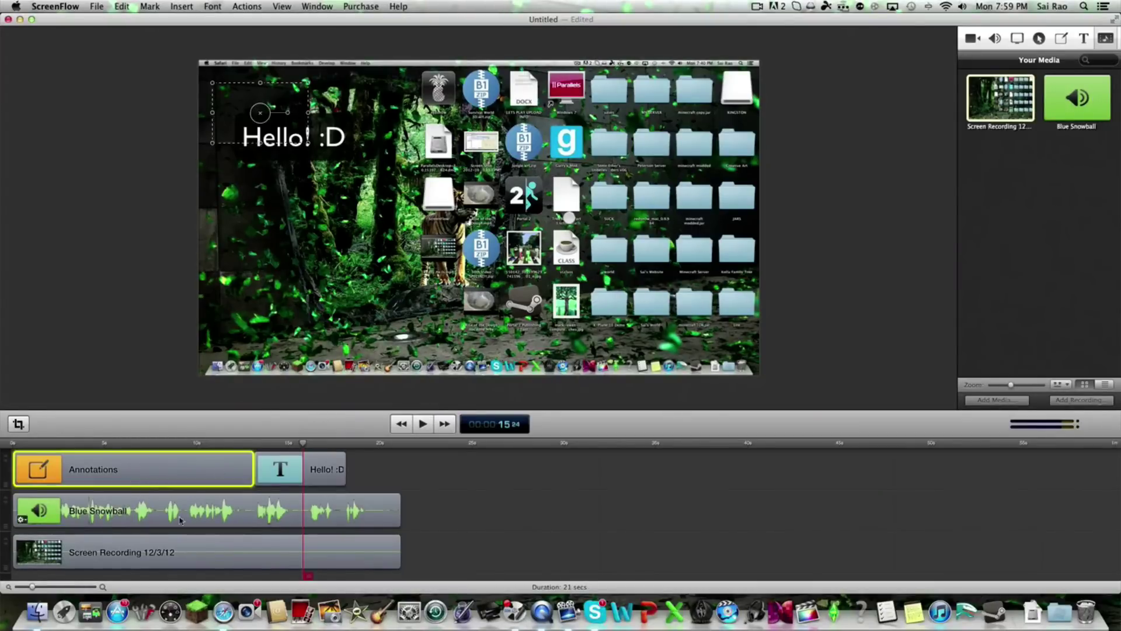
drag(303, 447, 365, 443)
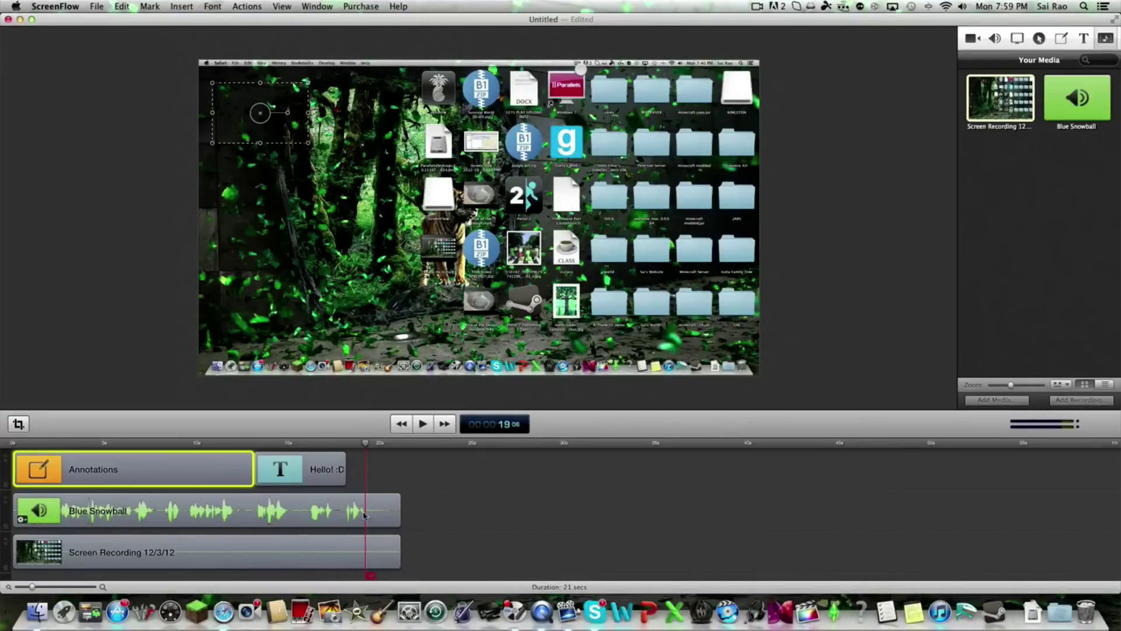
drag(370, 578, 405, 578)
click(431, 511)
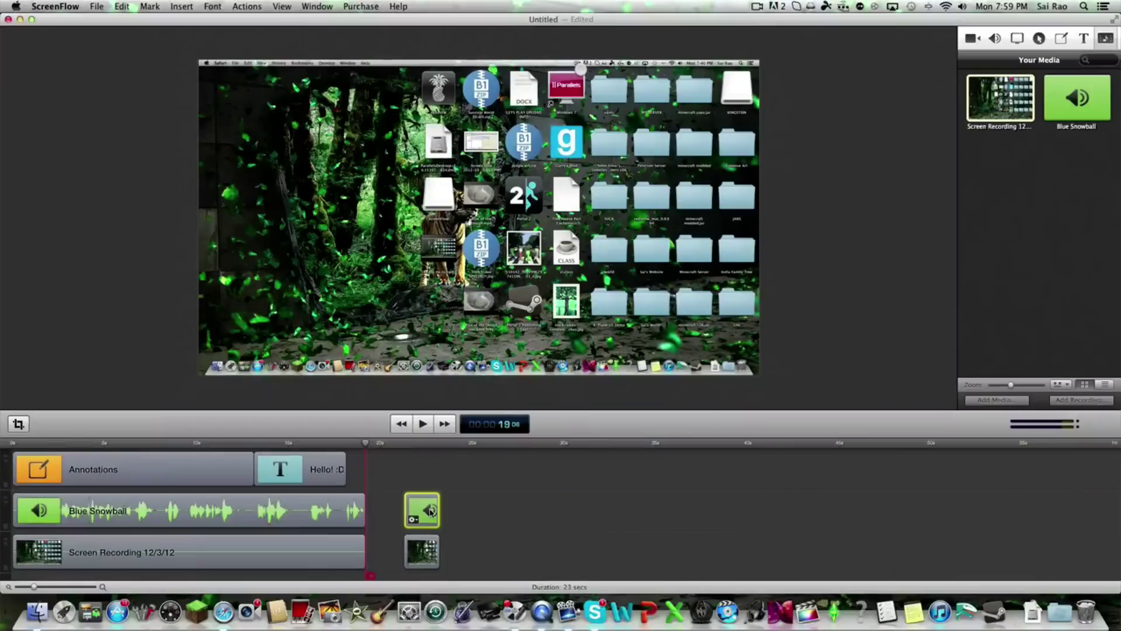
shift+click(427, 556)
right_click(432, 515)
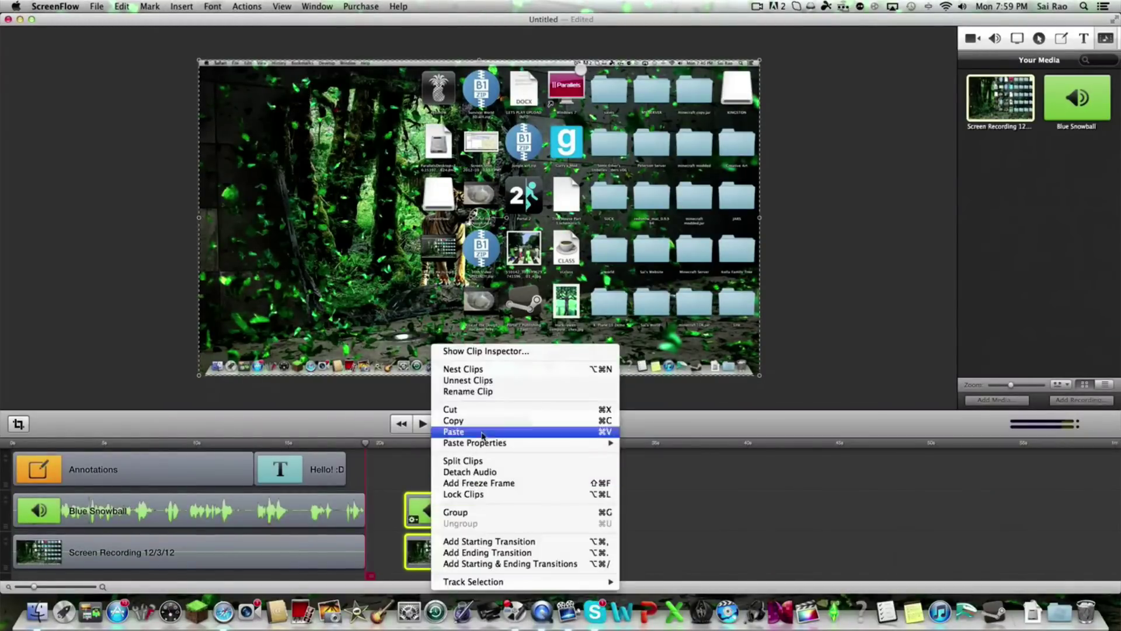
click(489, 410)
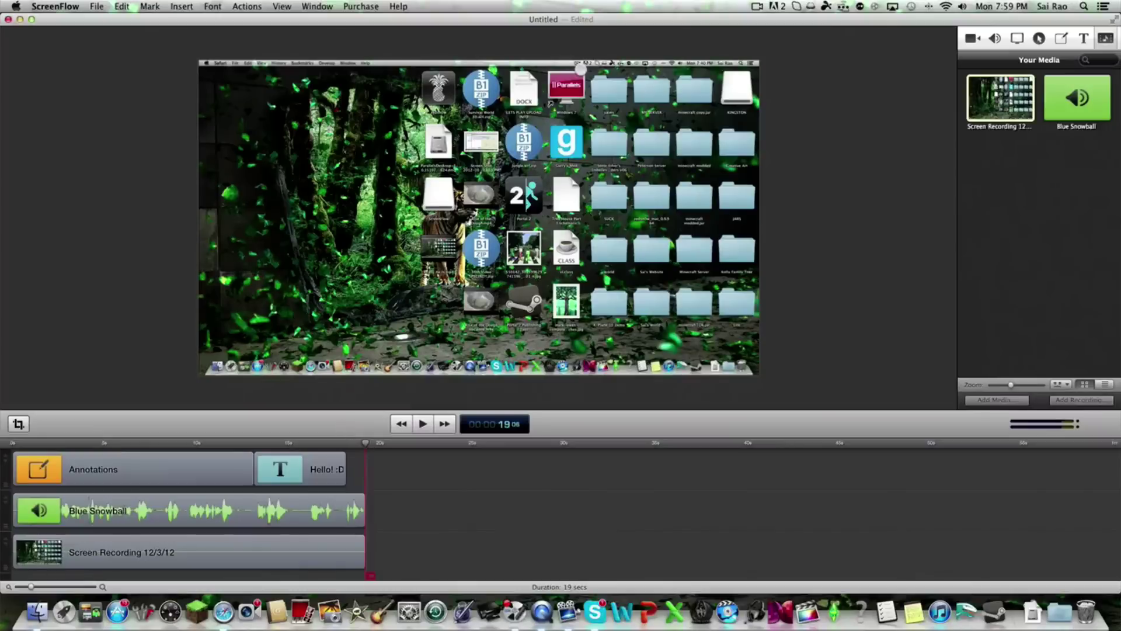
Play the trimmed 19-second project from the beginning to check it.
key(space)
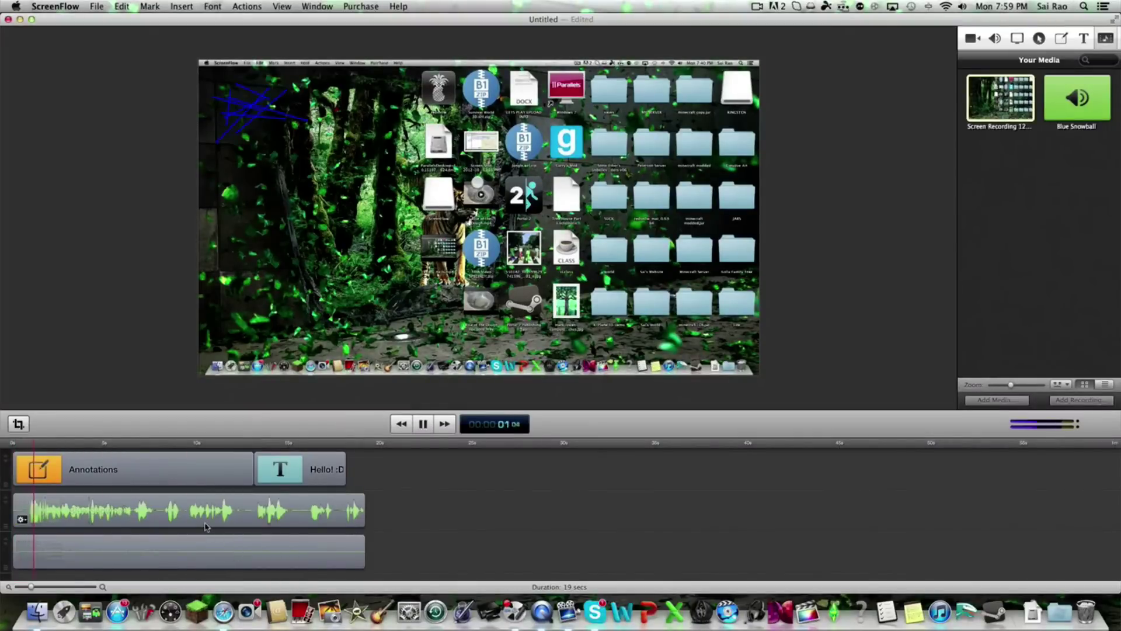
click(231, 442)
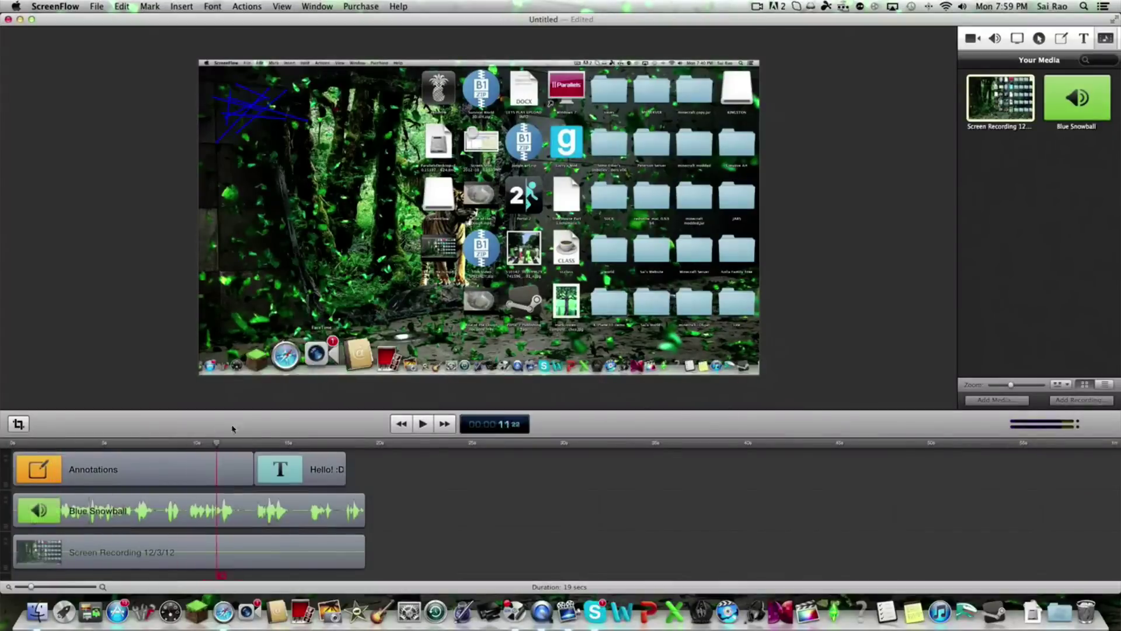
key(Home)
key(space)
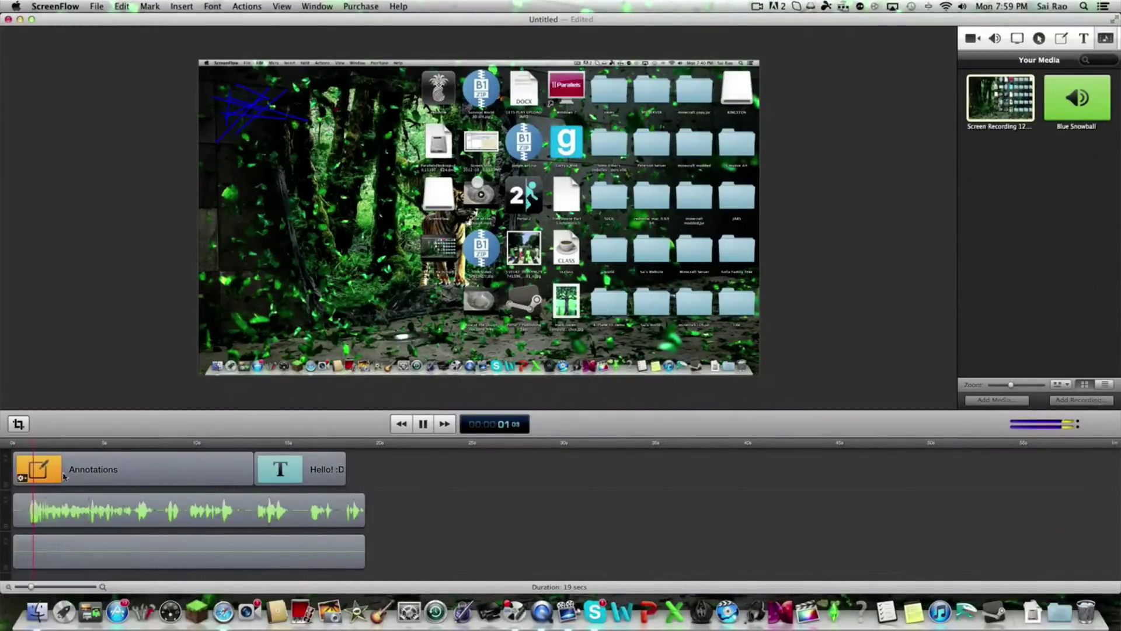
key(space)
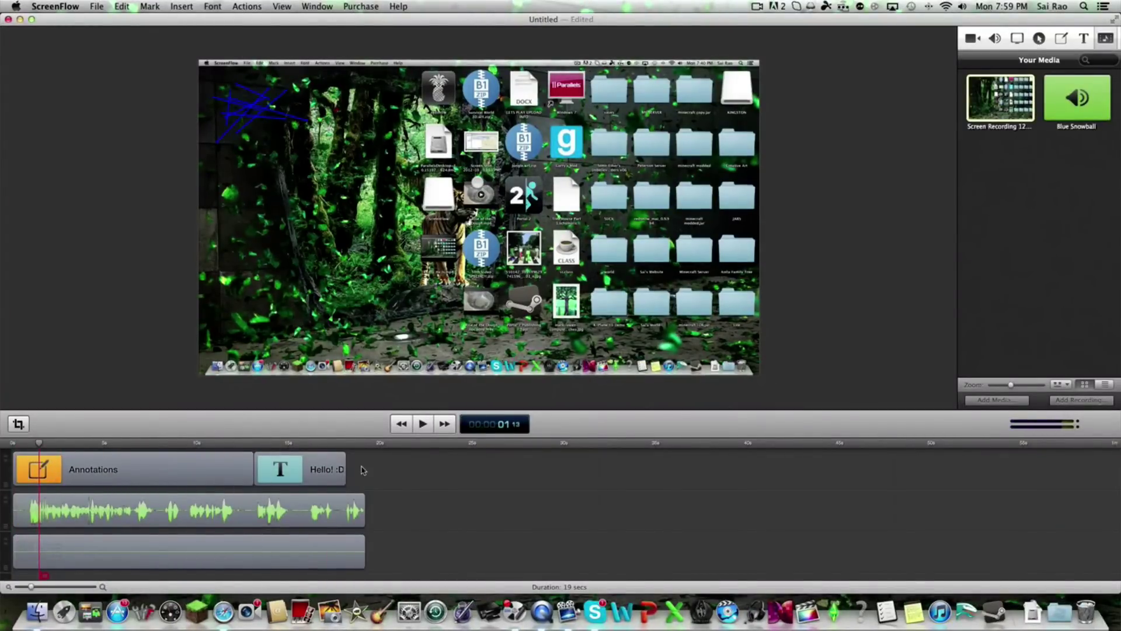